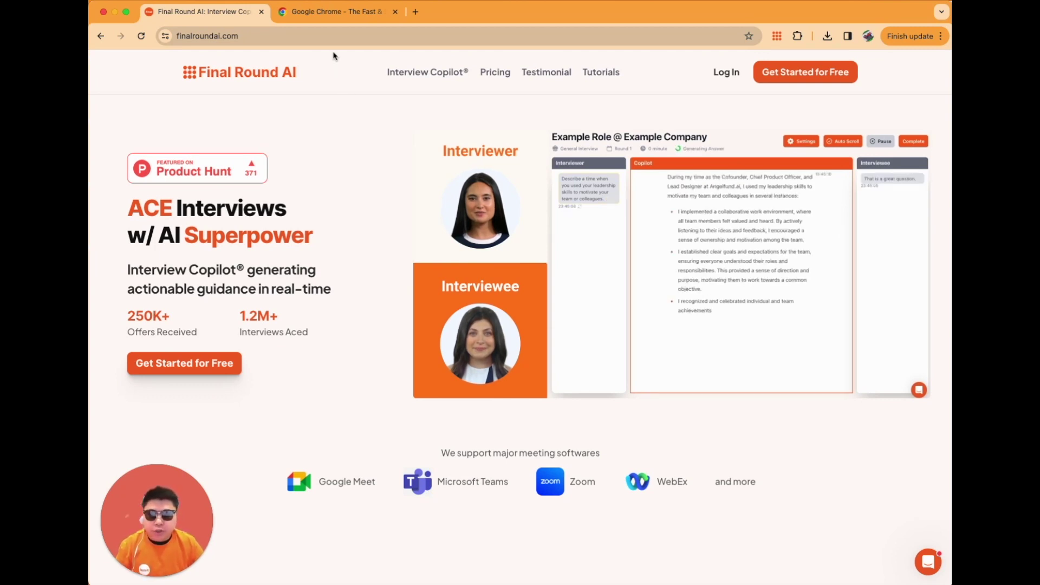
Sign in to Final Round AI to reach the dashboard showing 100 credits
click(346, 18)
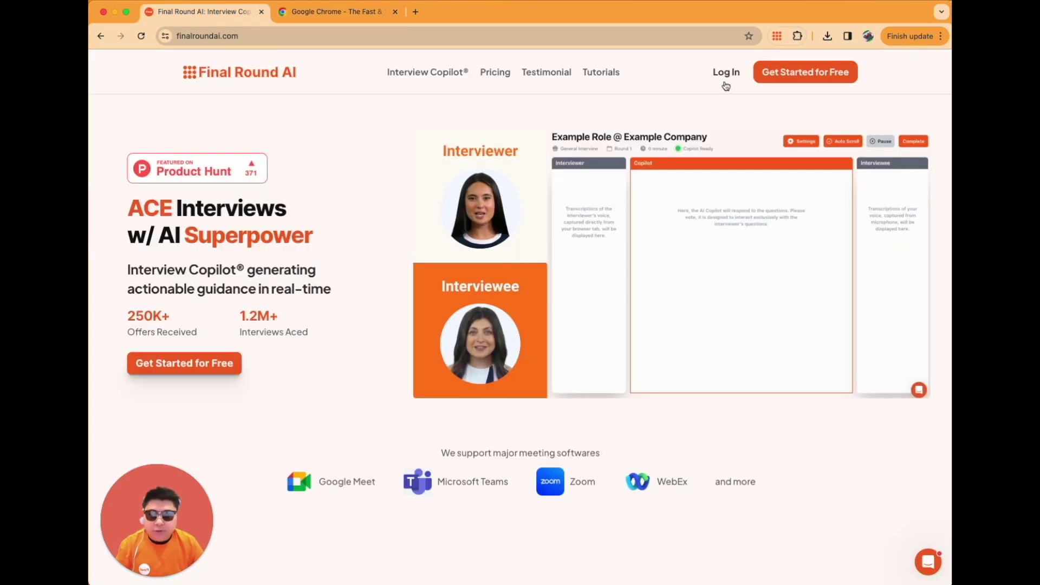
click(726, 69)
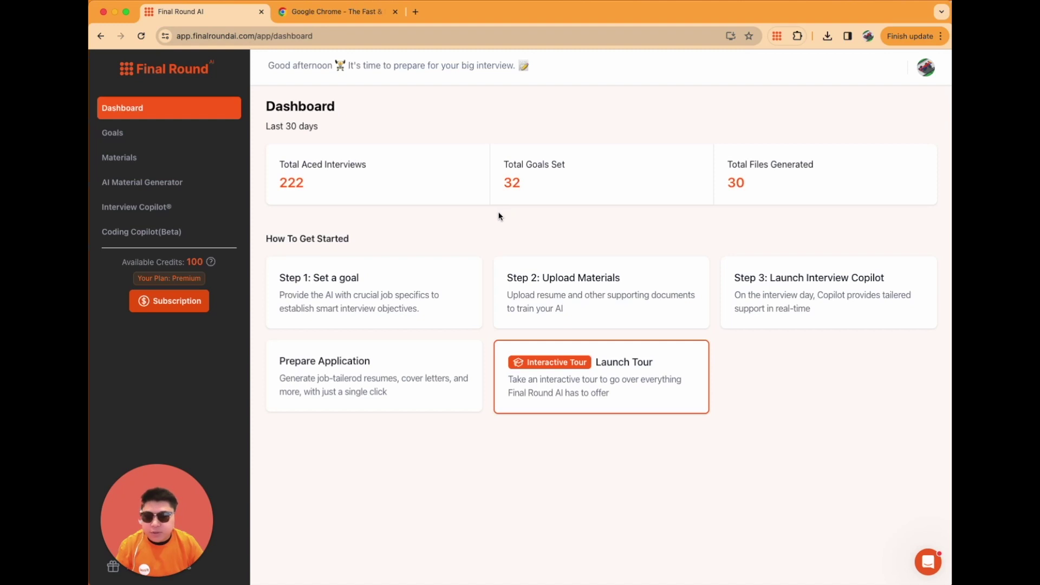
Step through a new goal form's company and job fields, then cancel it
click(365, 292)
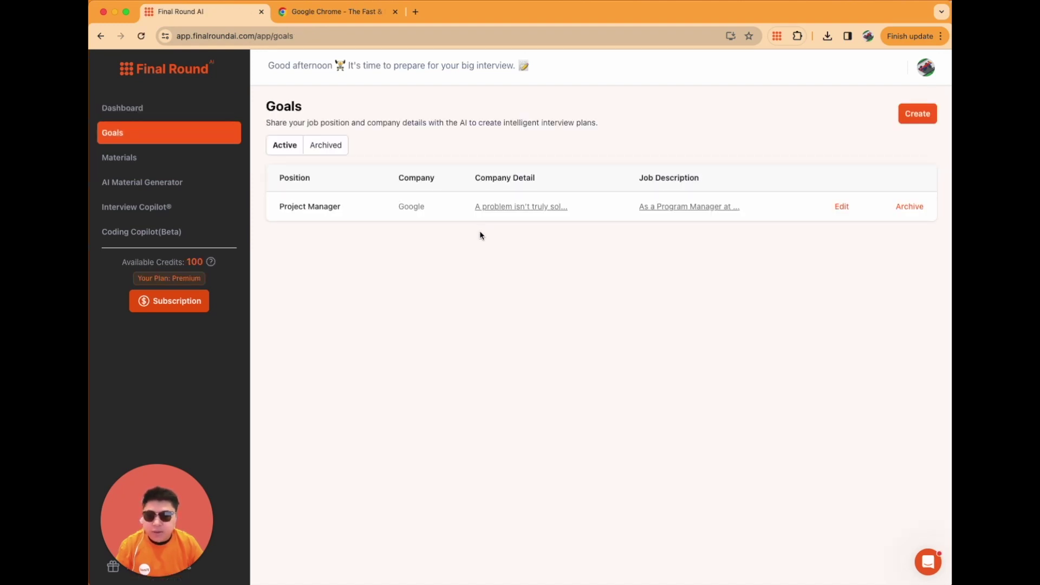
click(914, 115)
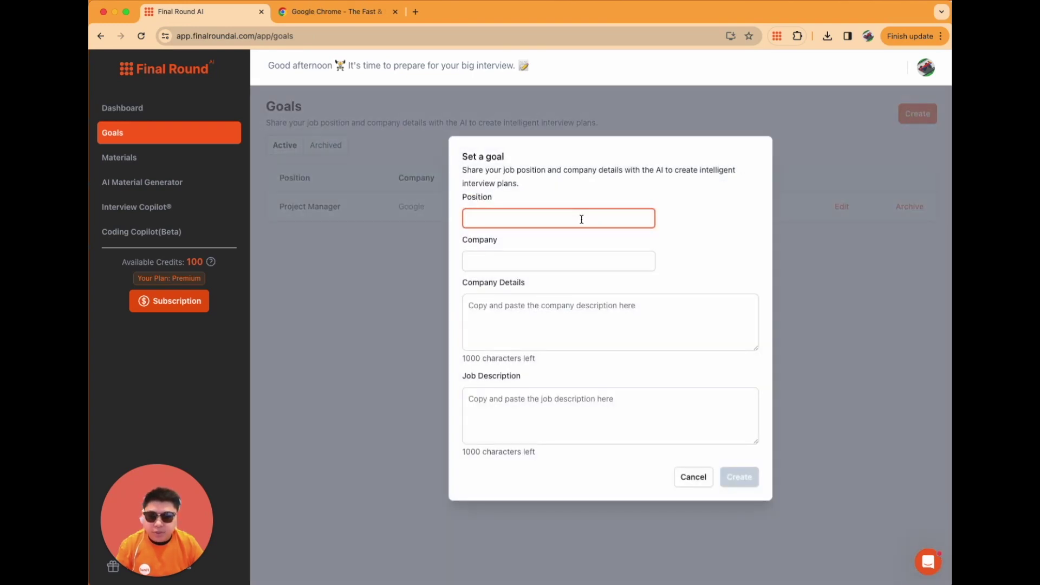
click(542, 254)
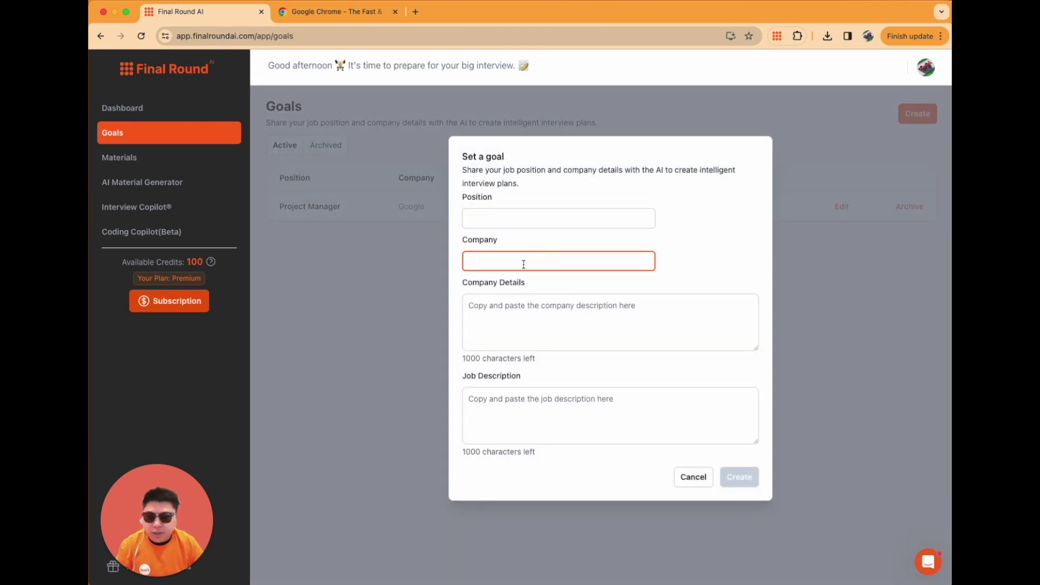
click(505, 315)
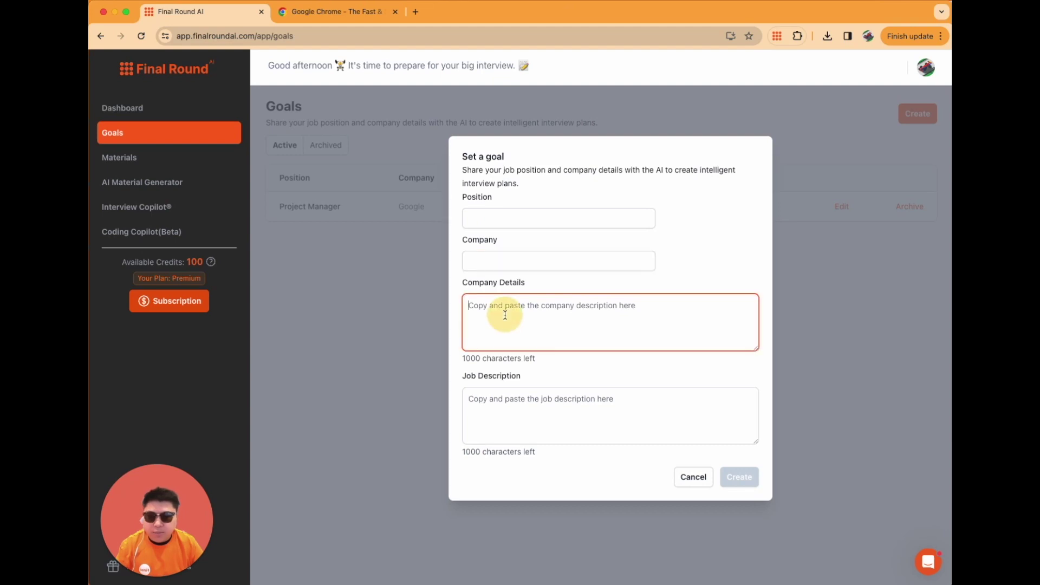
click(490, 401)
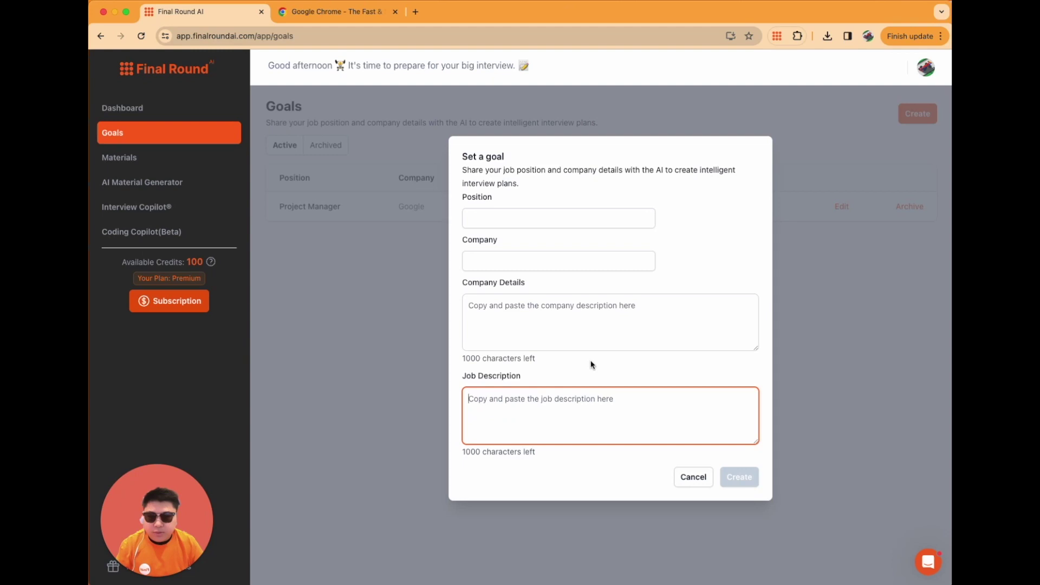
click(694, 478)
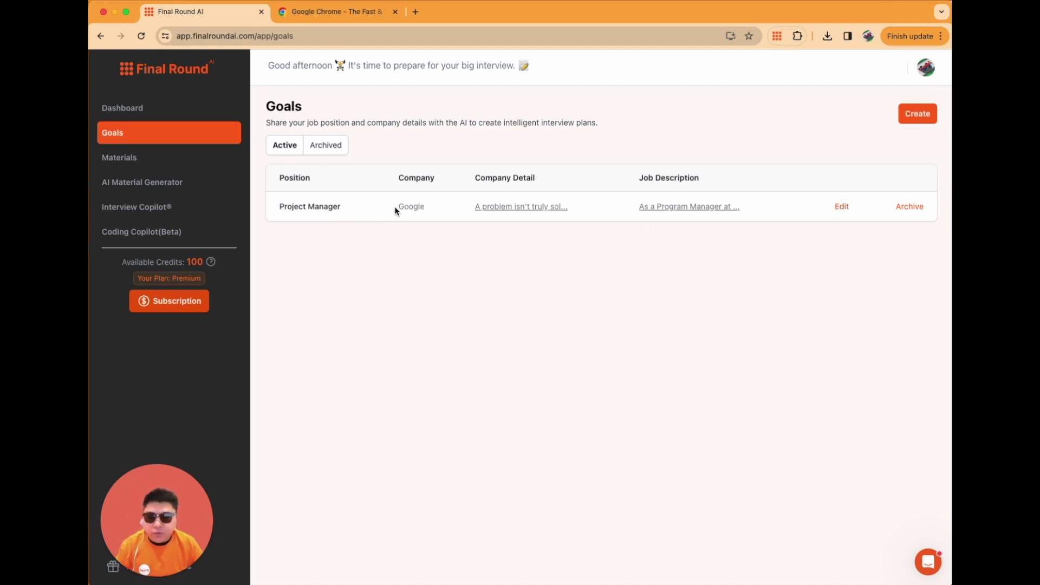
Review and save the Google Project Manager goal's company and job description
click(839, 206)
click(603, 327)
scroll(567, 400, down, 3)
click(567, 401)
click(754, 486)
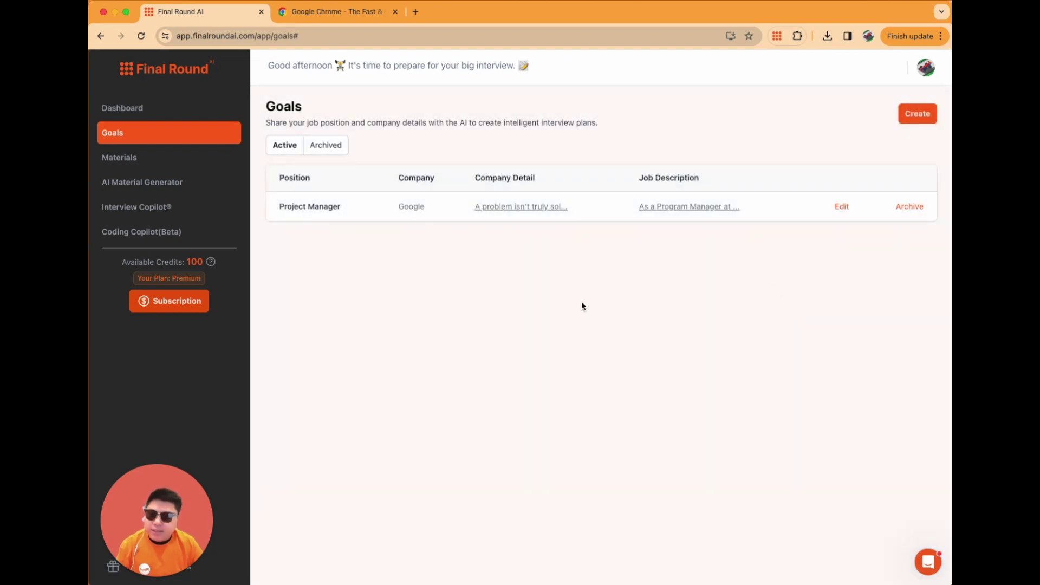
click(208, 166)
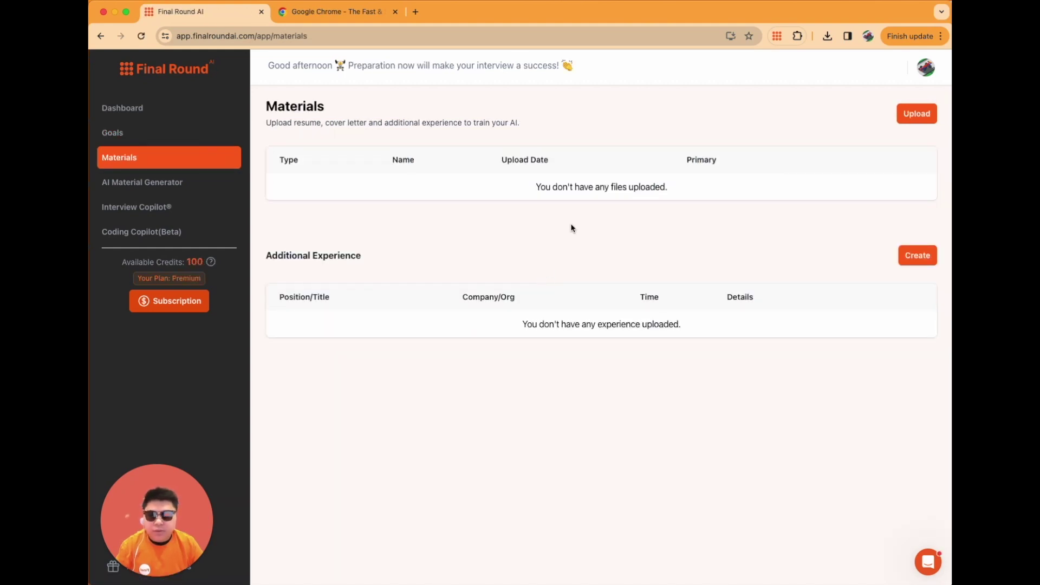
Upload Example Resume.docx, marked as the primary resume
click(917, 113)
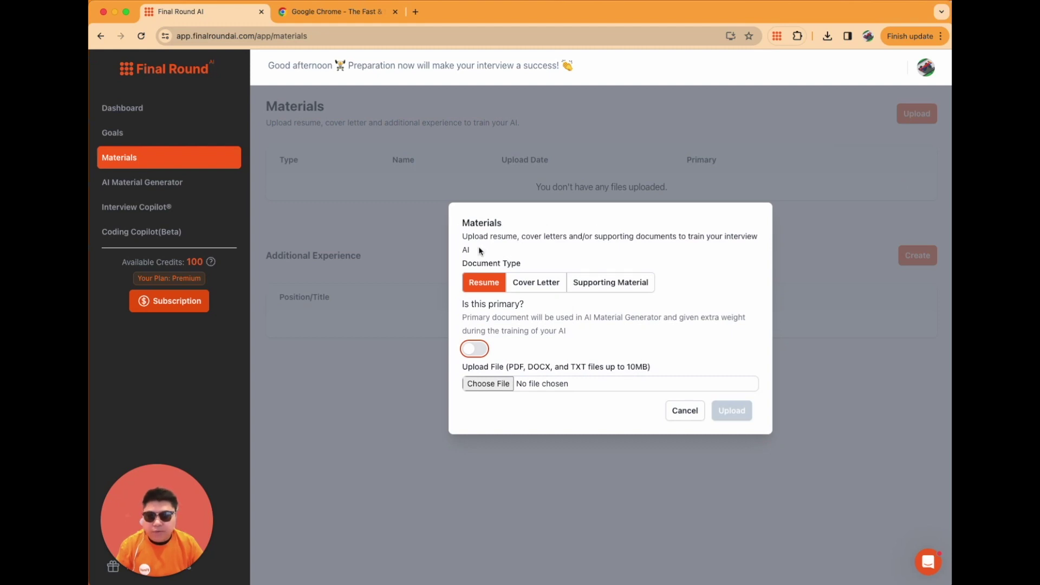
click(480, 353)
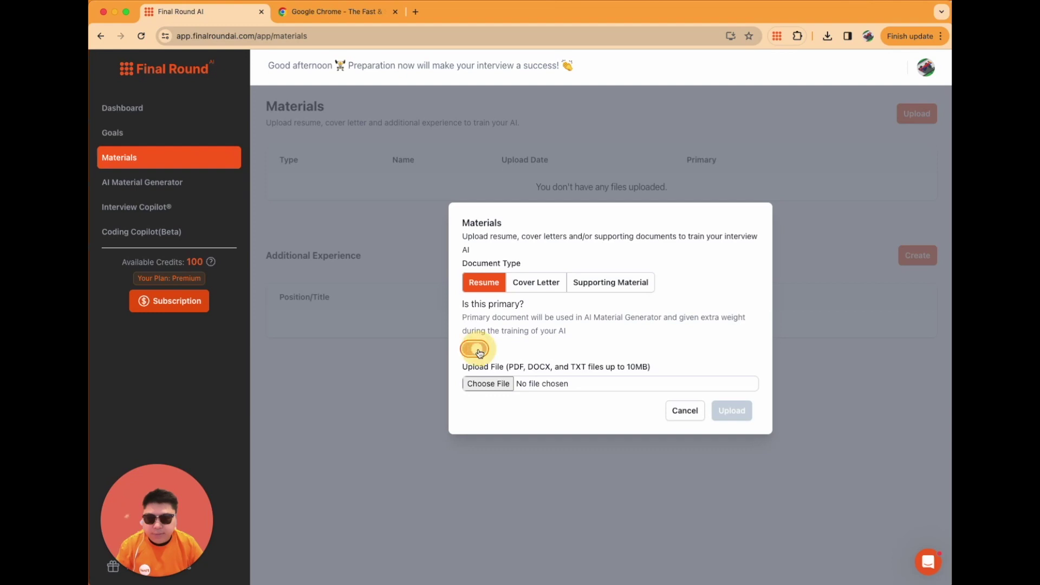
click(484, 383)
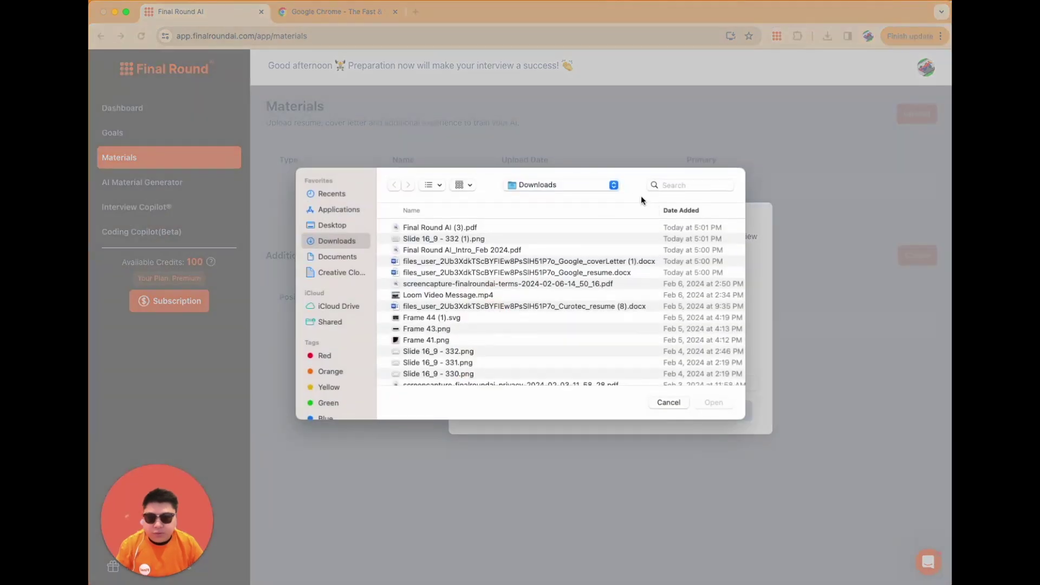
click(677, 185)
text(RE)
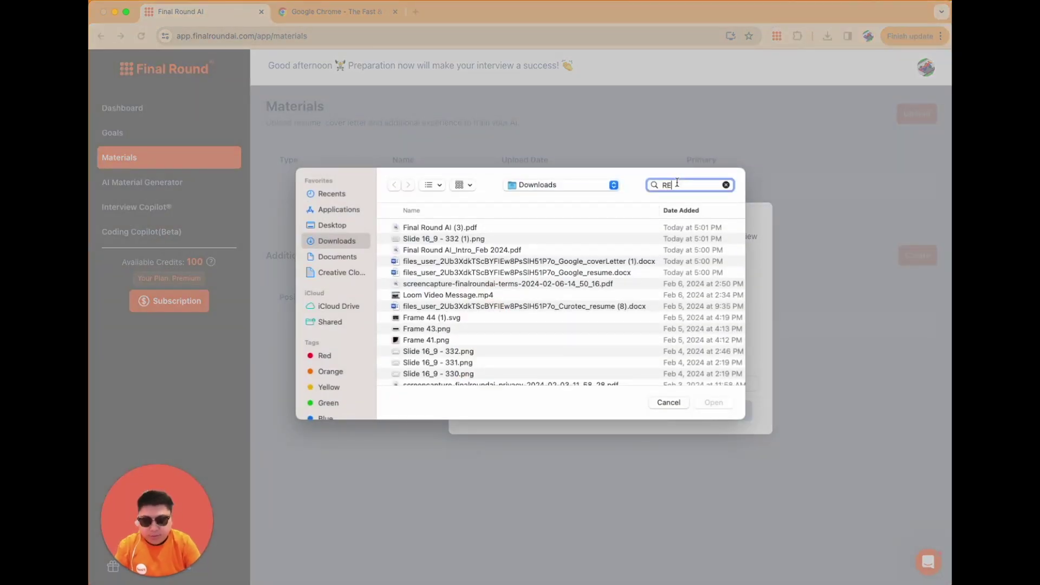
text(SUME EXAMPLE)
key(Return)
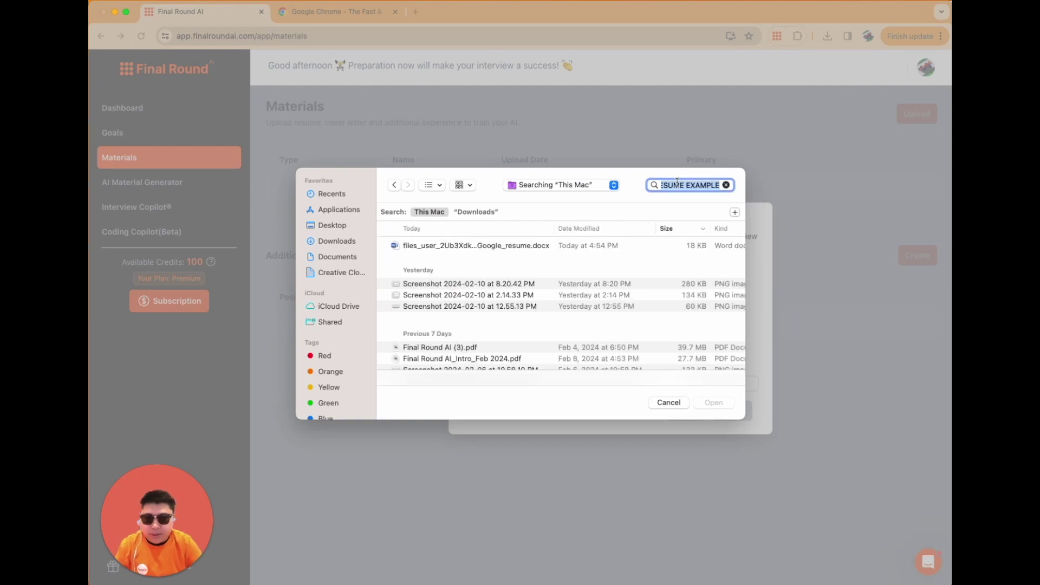
double_click(503, 280)
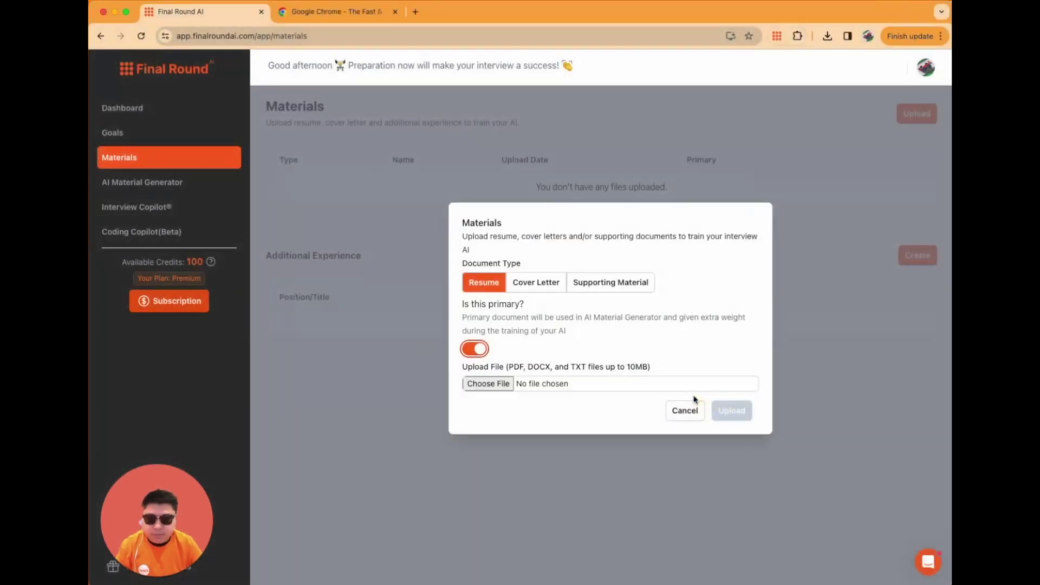
click(729, 409)
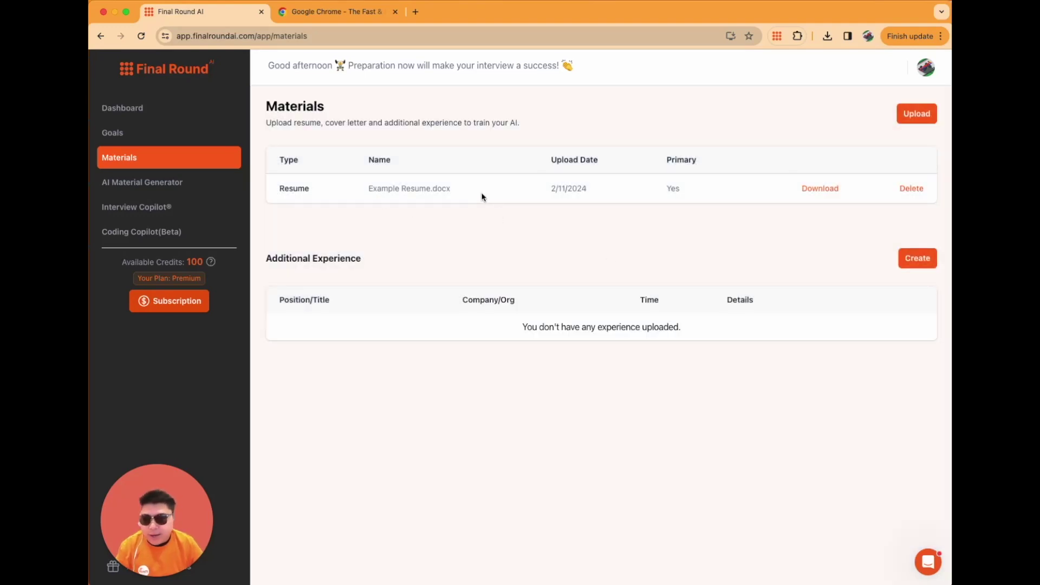
Preview the cover letter and supporting material upload options
click(917, 114)
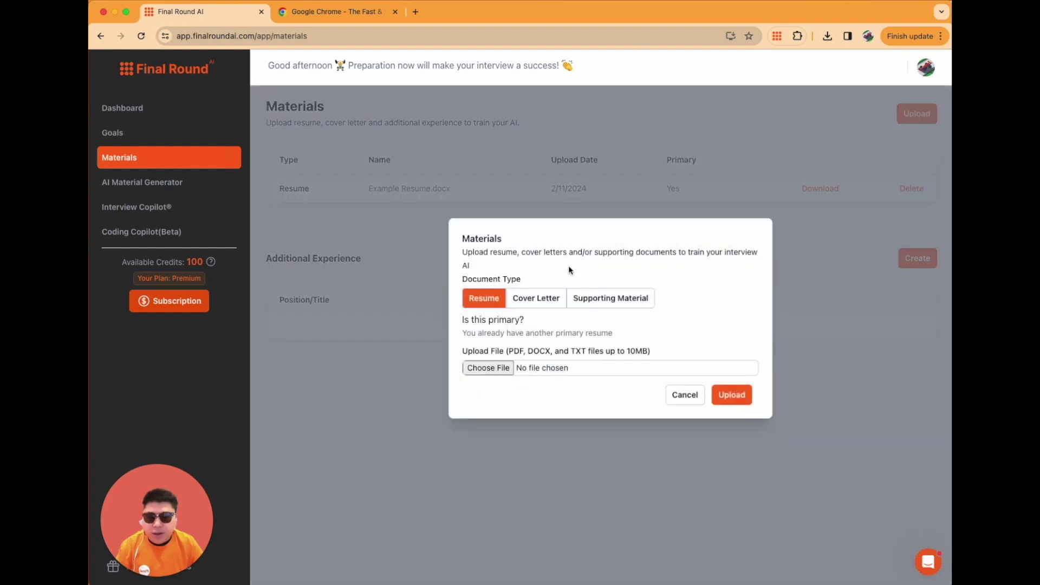
click(546, 300)
click(610, 283)
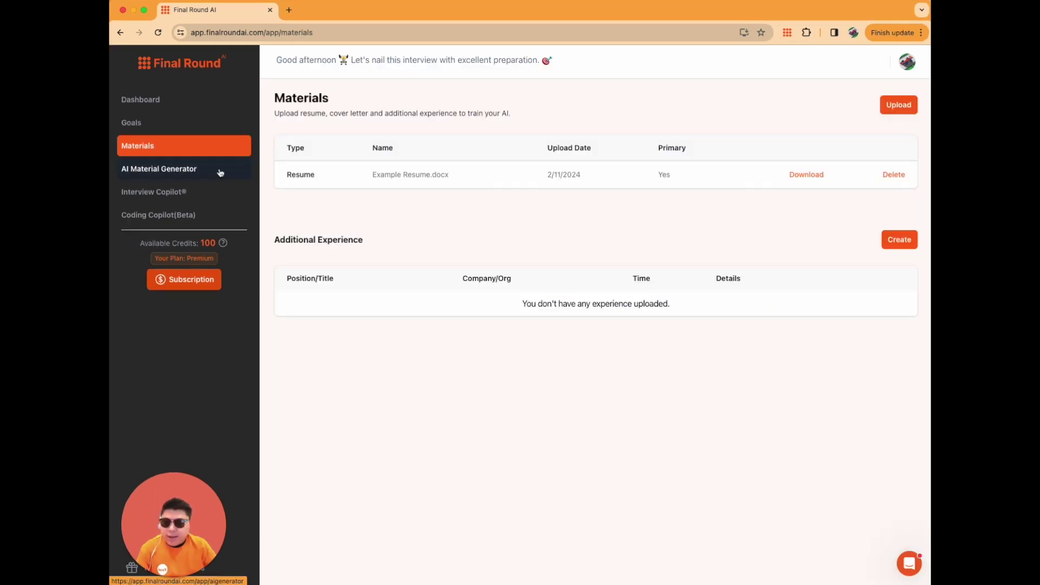
click(220, 171)
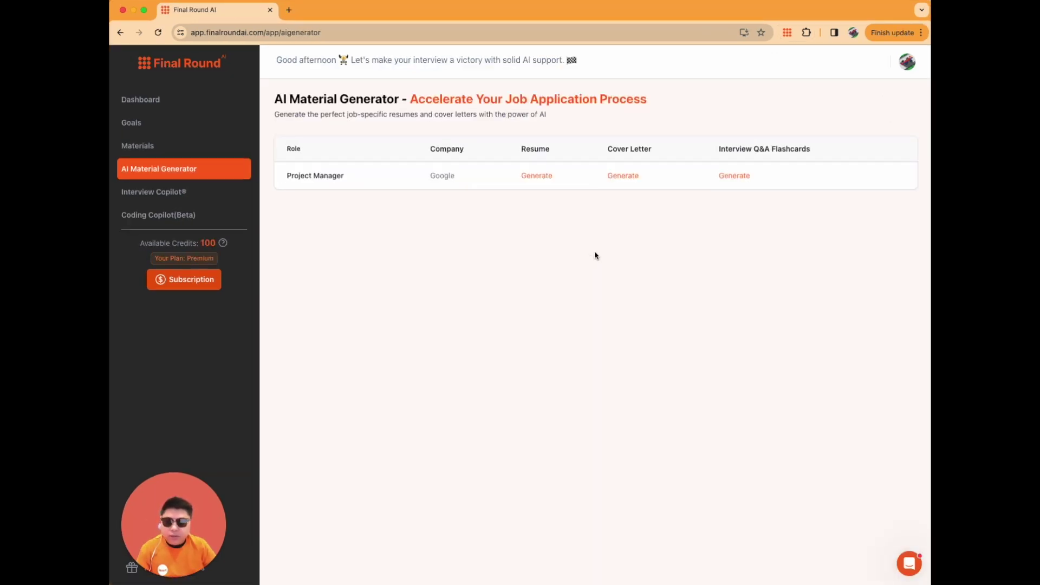
Generate the tailored Project Manager resume for Google and download it
click(537, 176)
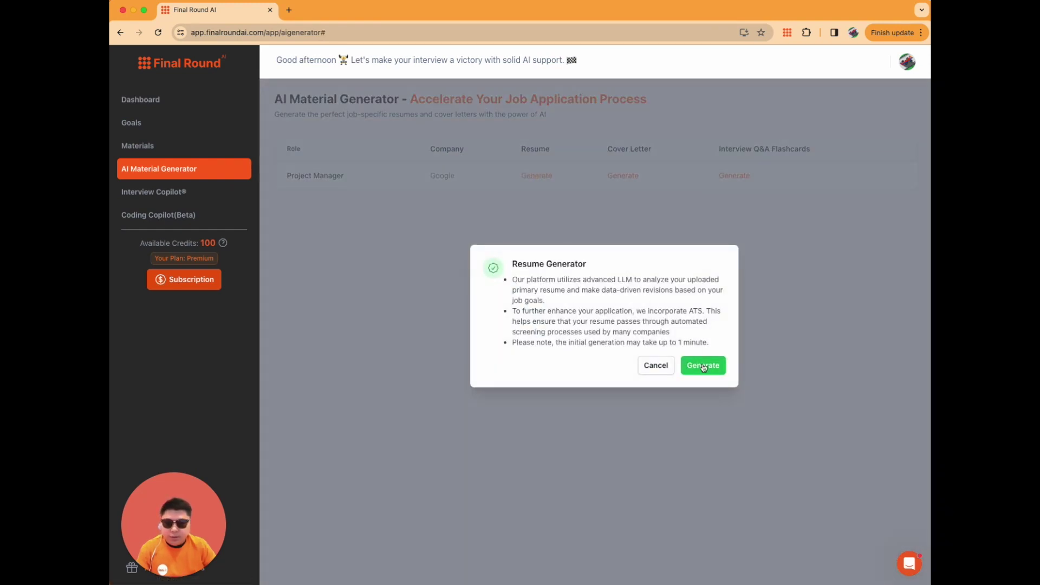
click(702, 366)
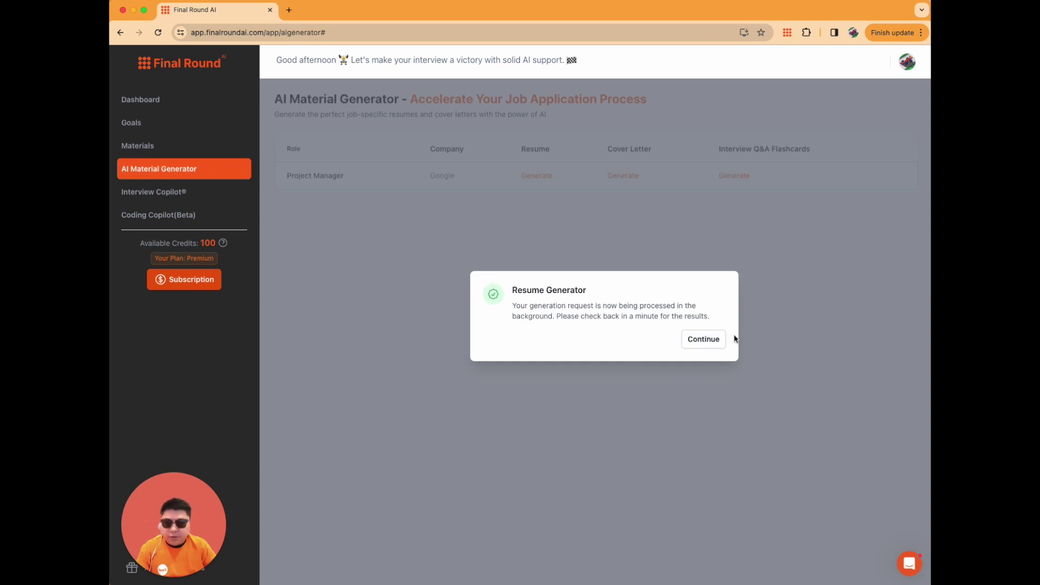
click(719, 340)
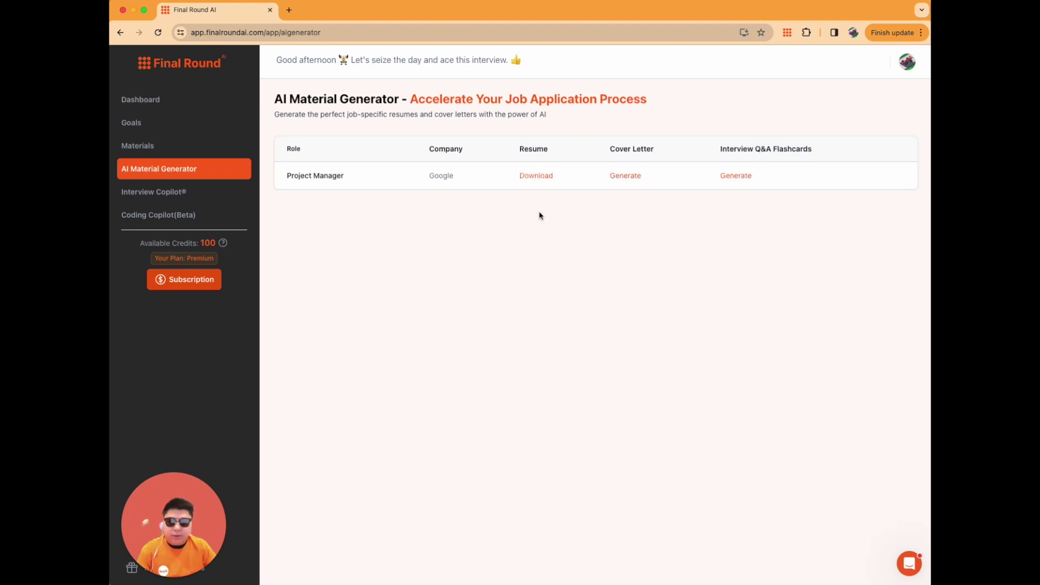
click(542, 182)
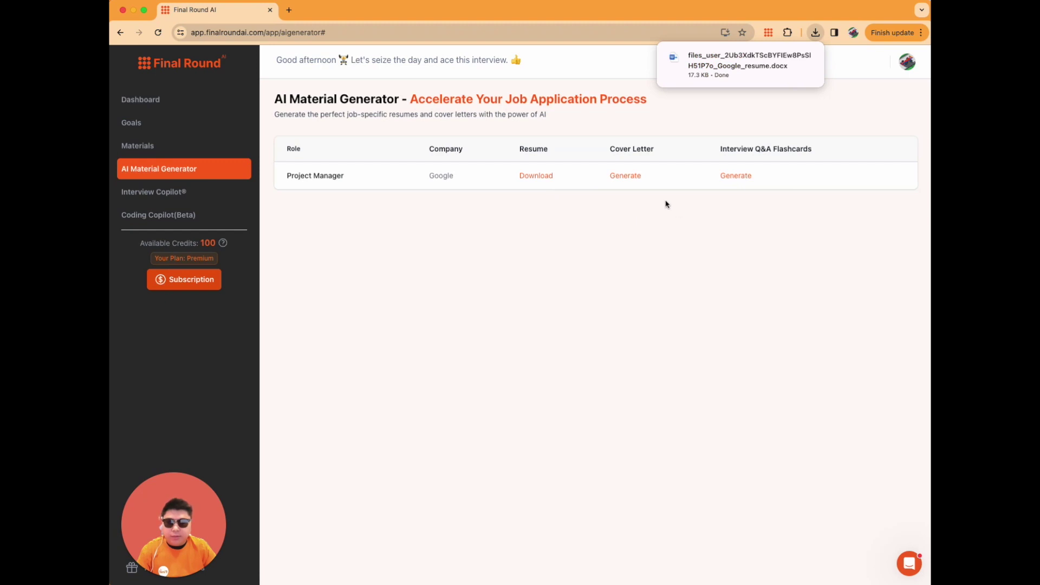
Start generating the matching Project Manager cover letter
click(635, 180)
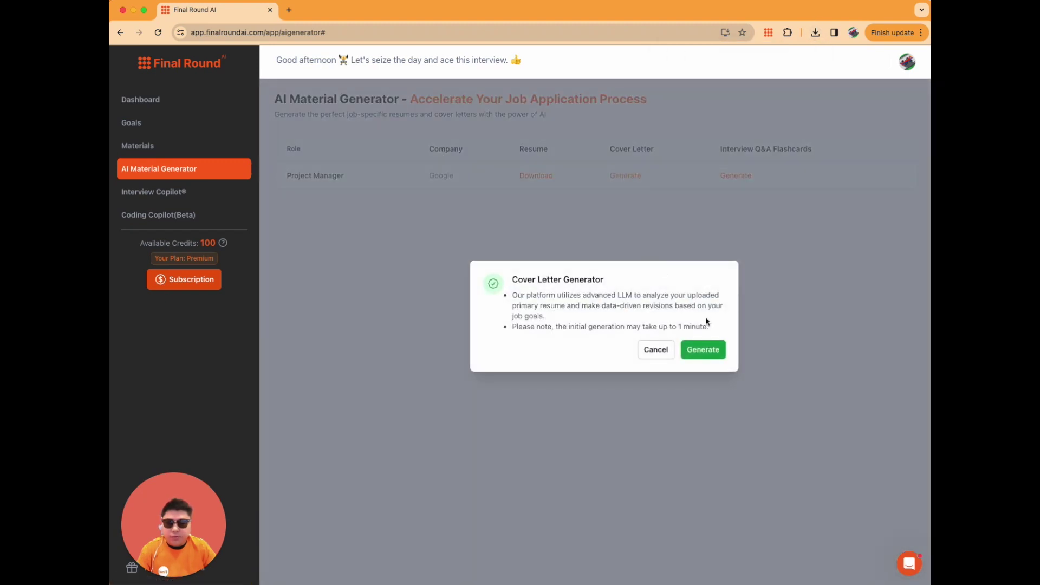
click(714, 351)
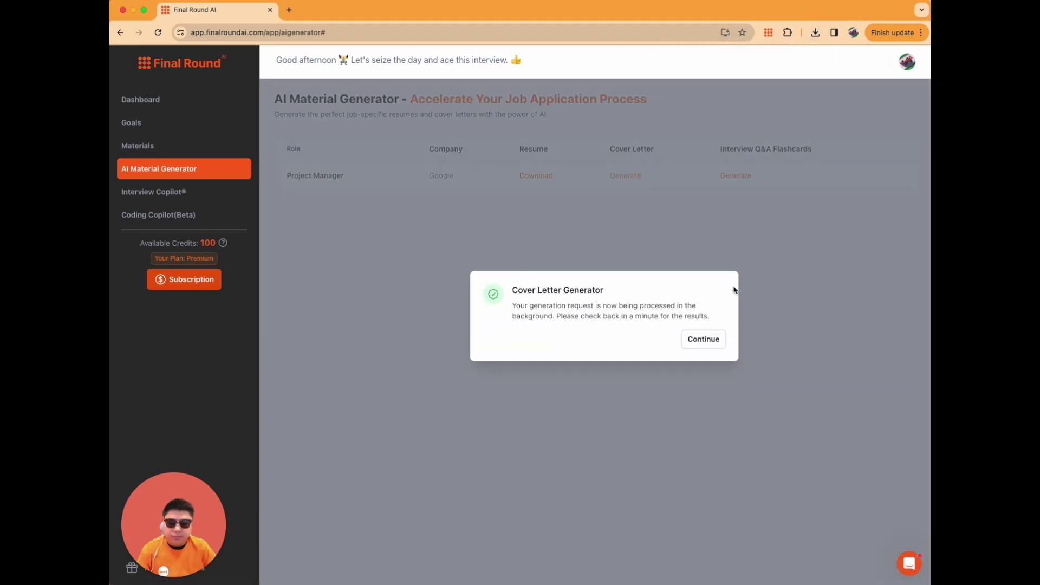
click(716, 339)
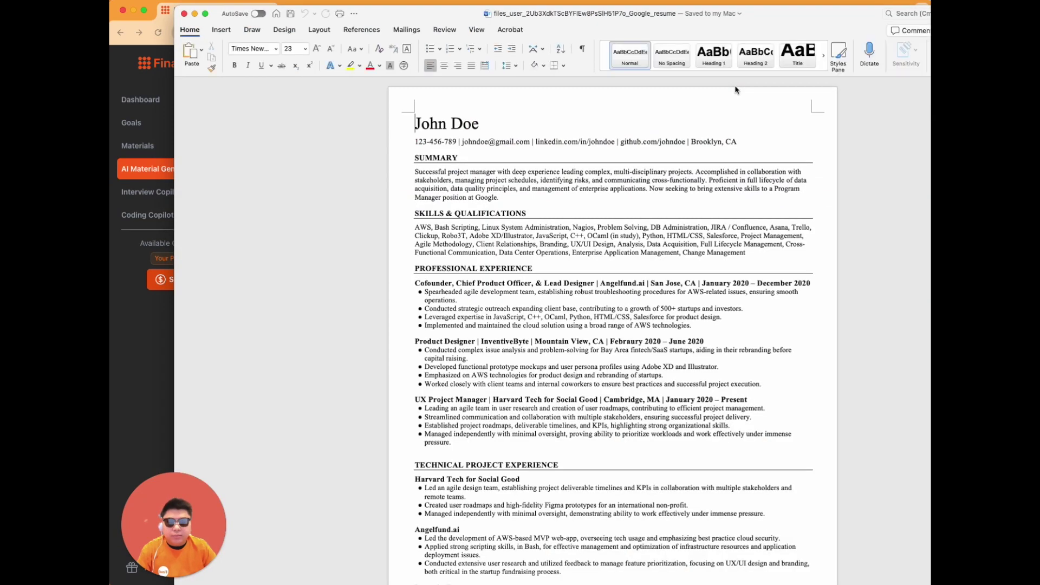
drag(789, 17, 686, 13)
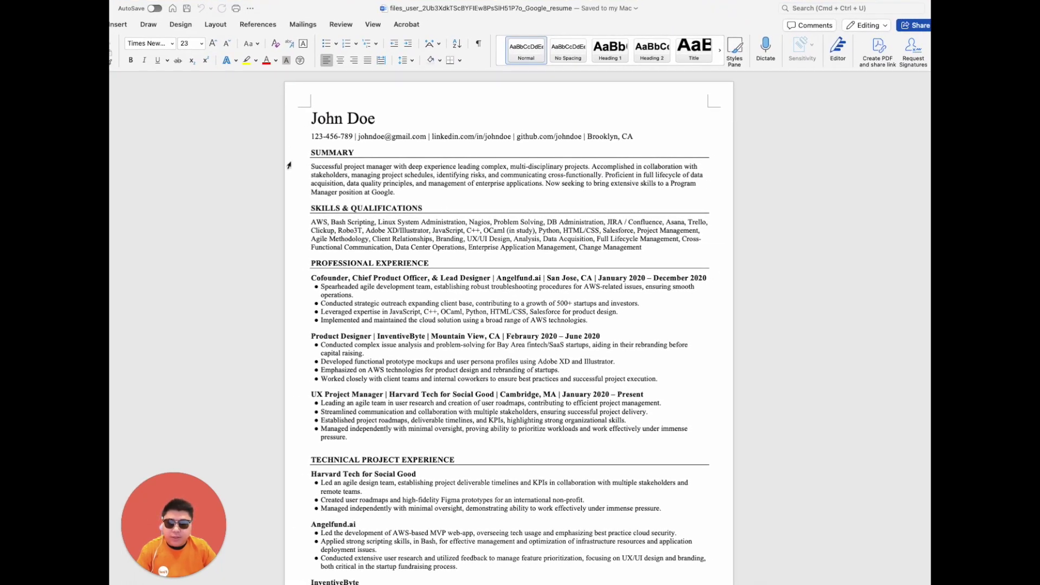
scroll(288, 165, down, 2)
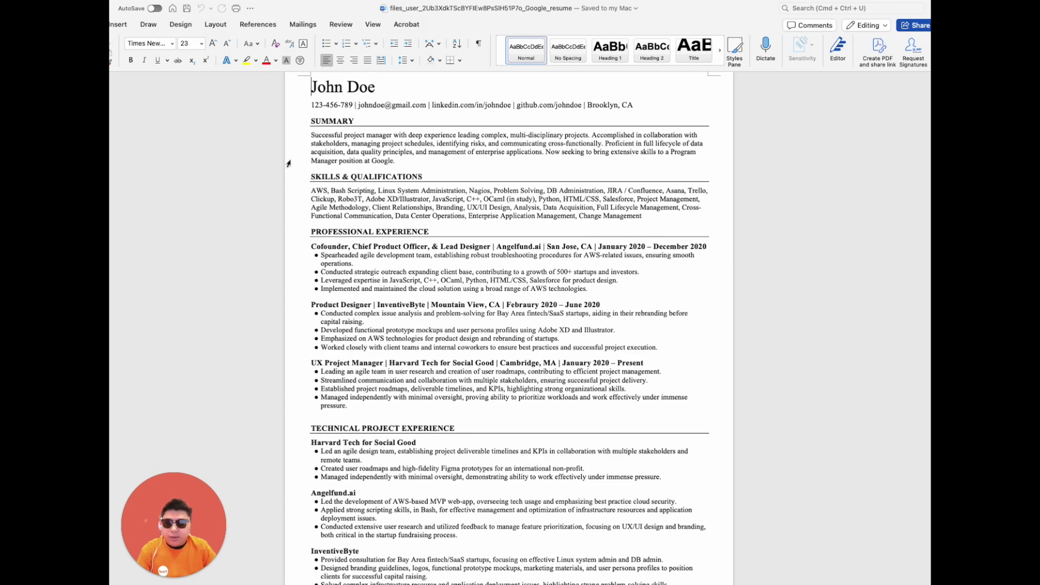
scroll(290, 178, down, 5)
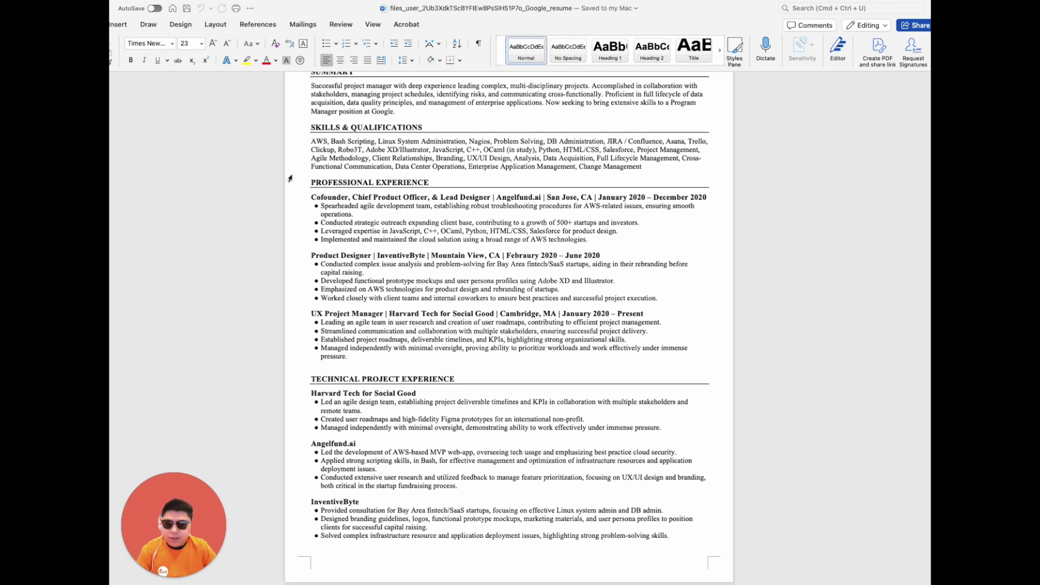
scroll(291, 177, down, 7)
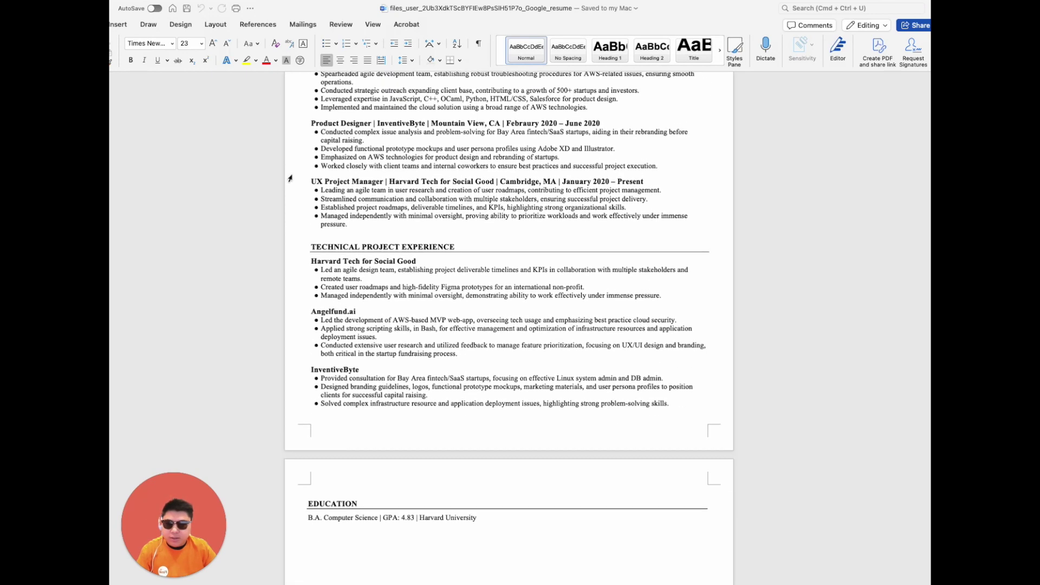
scroll(290, 178, up, 13)
scroll(290, 178, down, 4)
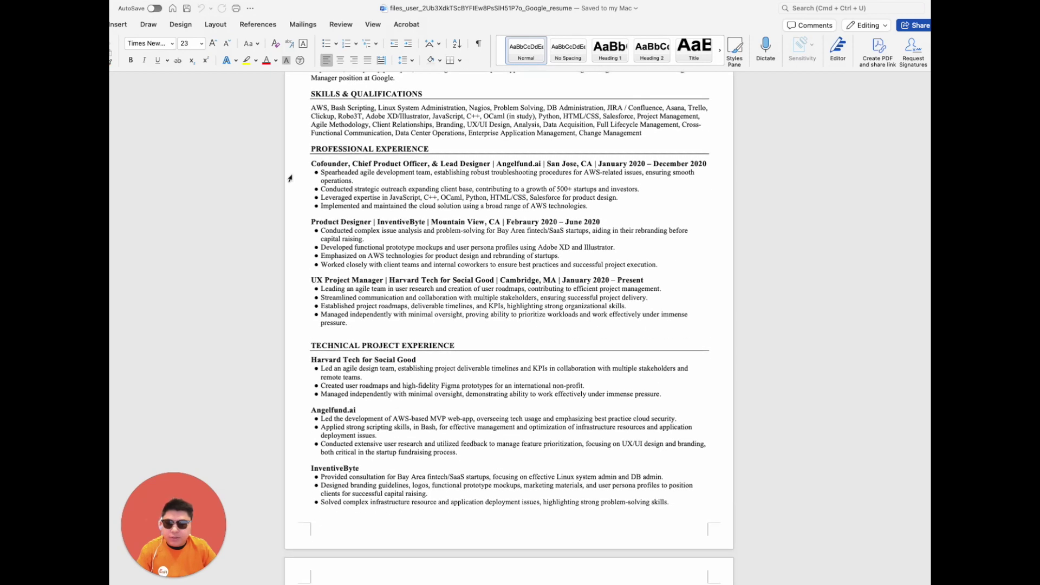
scroll(290, 178, up, 4)
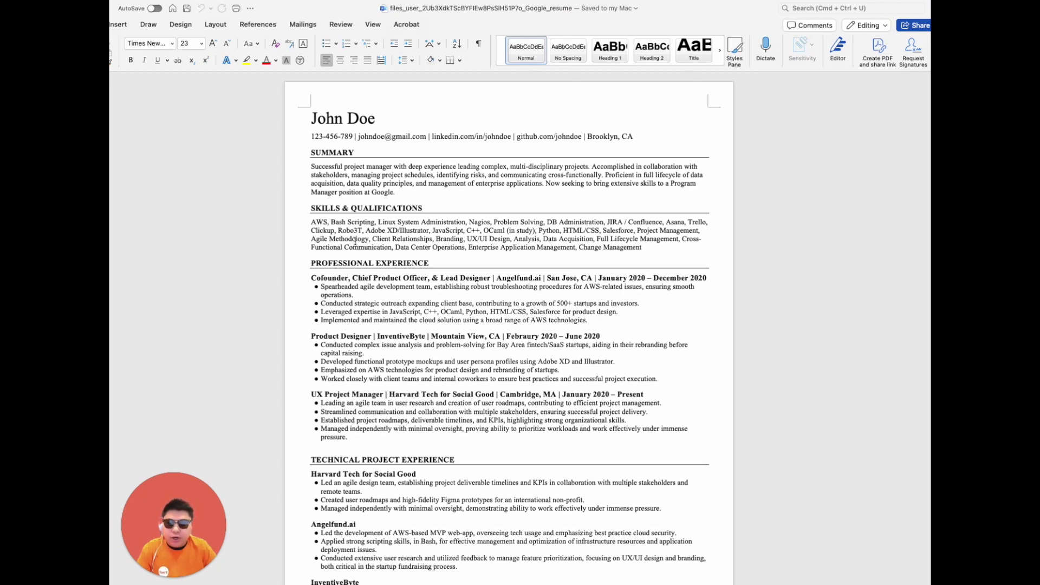
scroll(323, 276, down, 5)
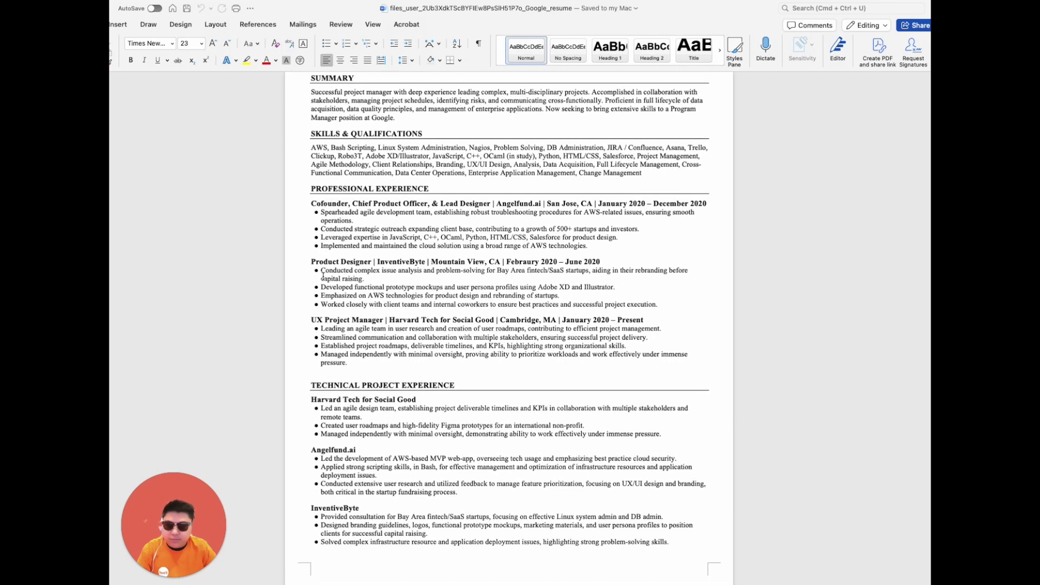
scroll(323, 276, up, 6)
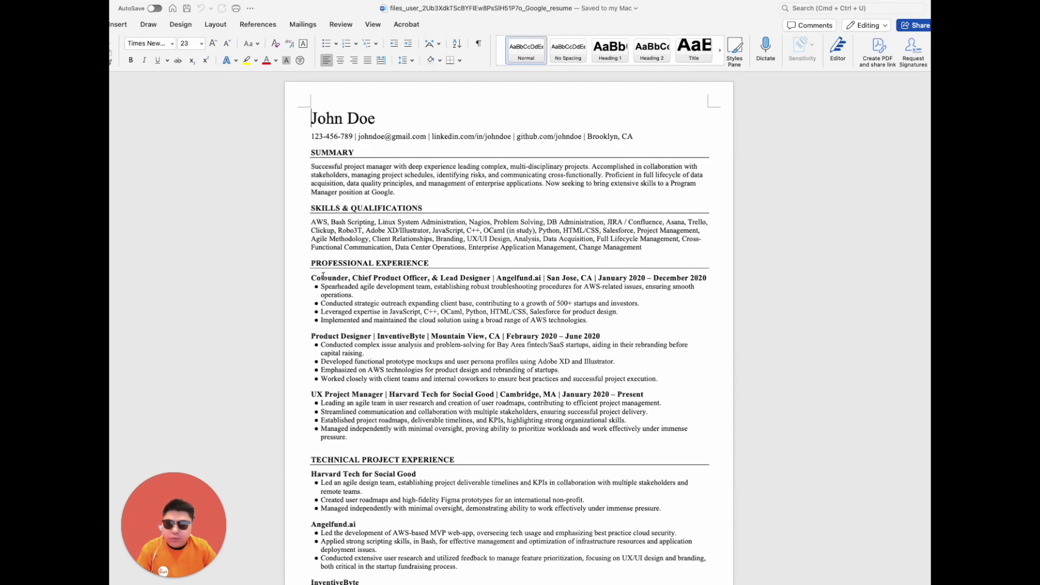
Set the entire resume's font size to 12 pt
key(super+a)
click(191, 44)
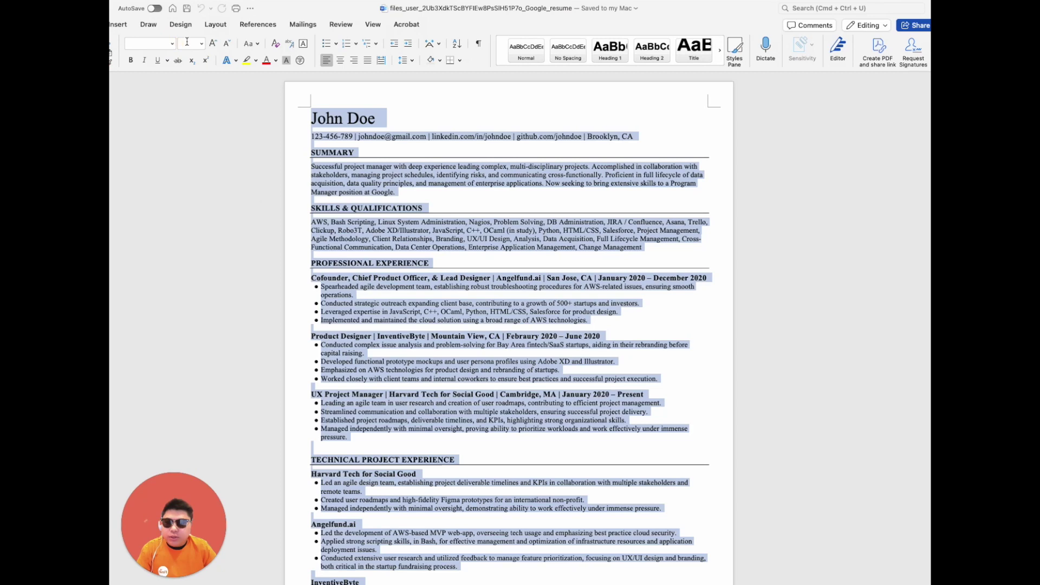
text(12)
key(Return)
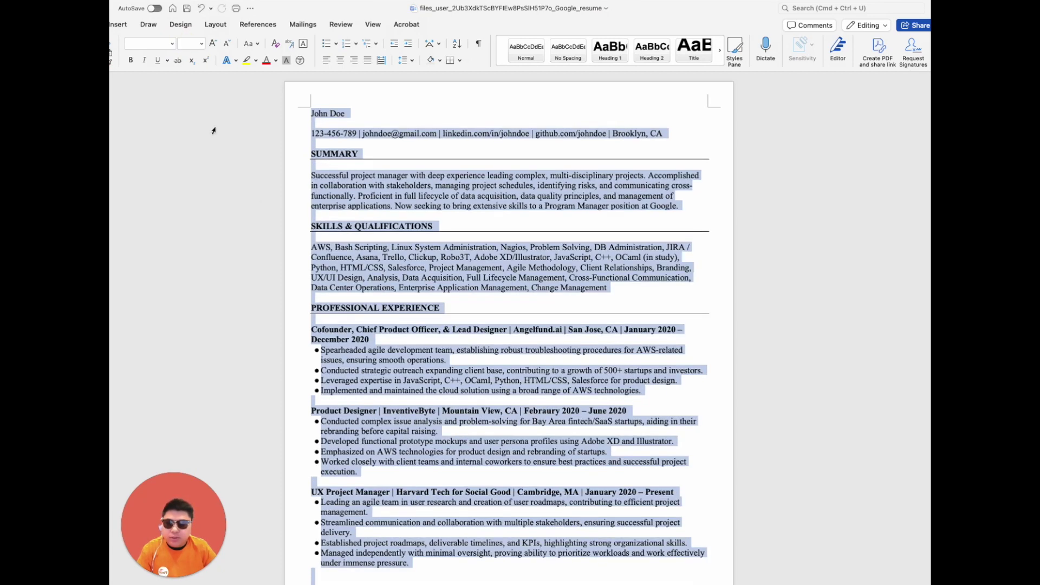
scroll(213, 130, down, 10)
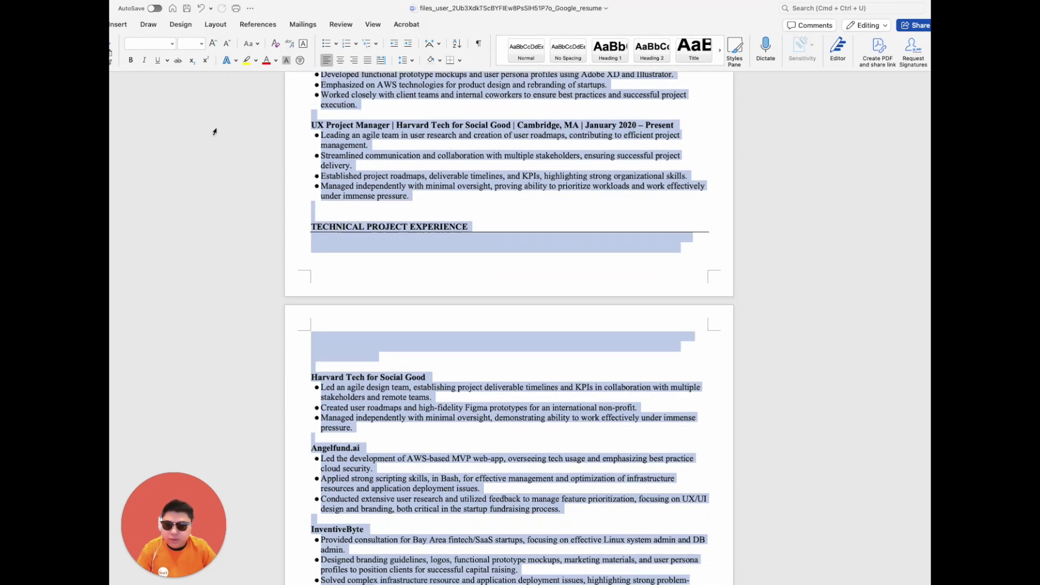
Color the hidden ATS keyword lines under TECHNICAL PROJECT EXPERIENCE red
click(230, 239)
drag(240, 215, 243, 368)
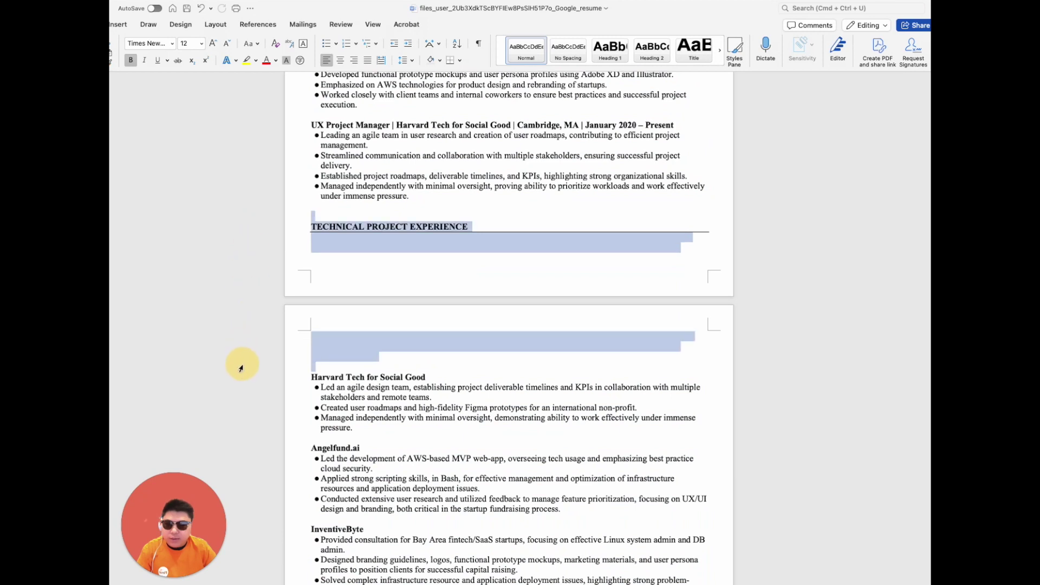
click(266, 60)
scroll(260, 225, down, 2)
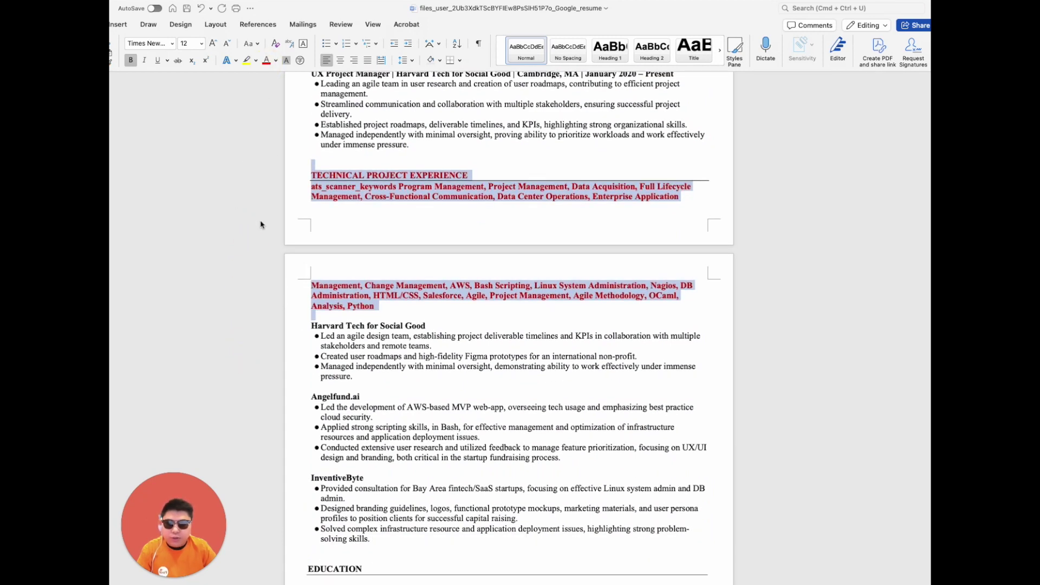
click(500, 175)
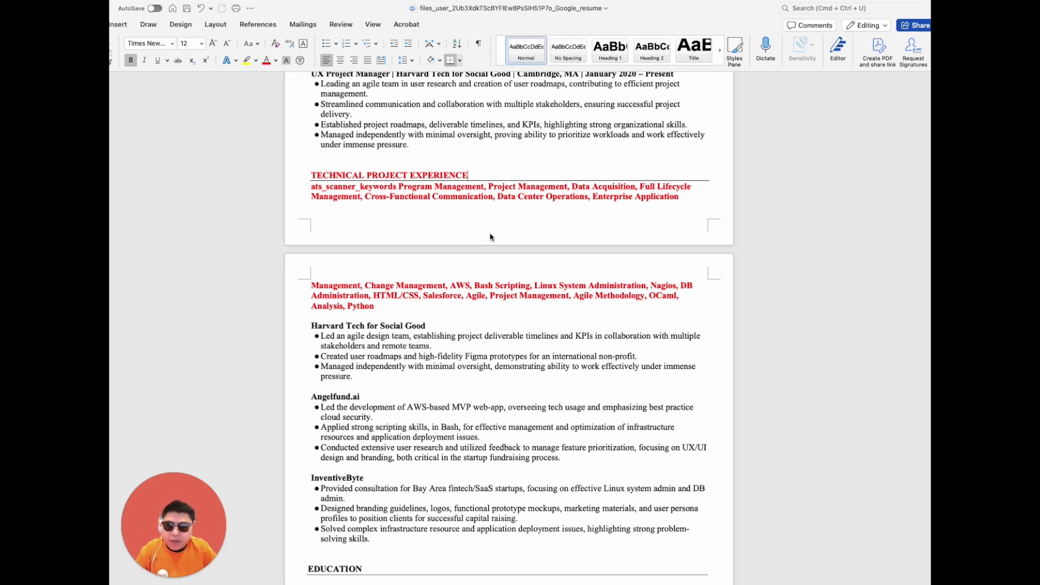
Undo two edits, then redo both so the red keywords stay visible
scroll(491, 263, down, 2)
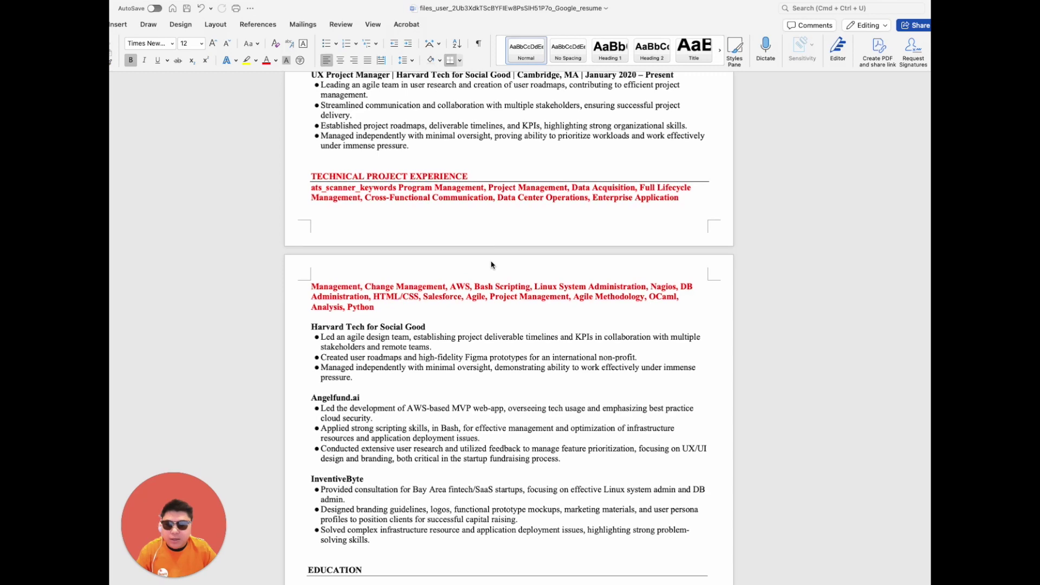
scroll(491, 262, up, 5)
key(super+z)
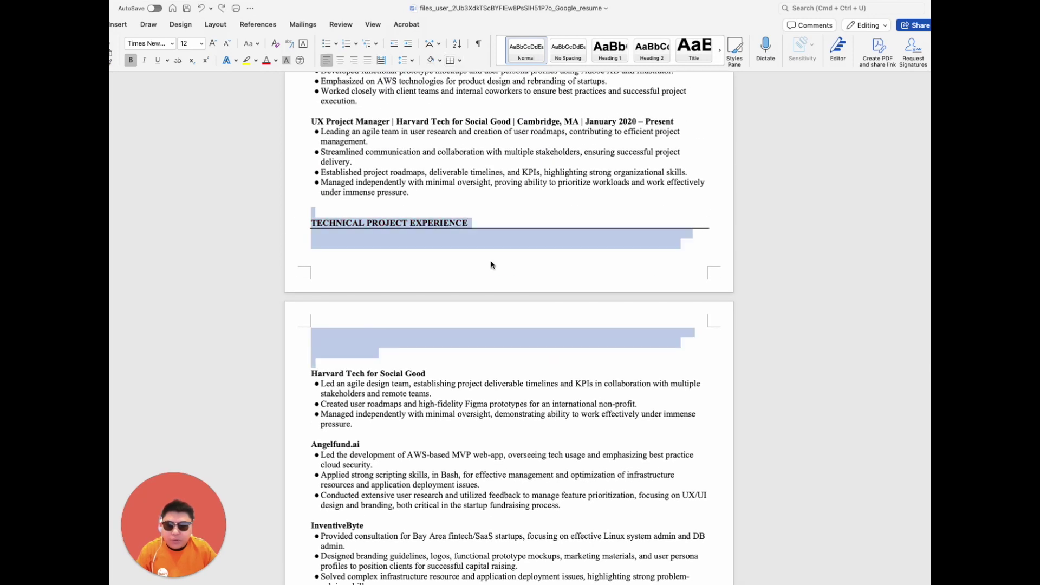
key(super+z)
key(super+z)
key(super+z)
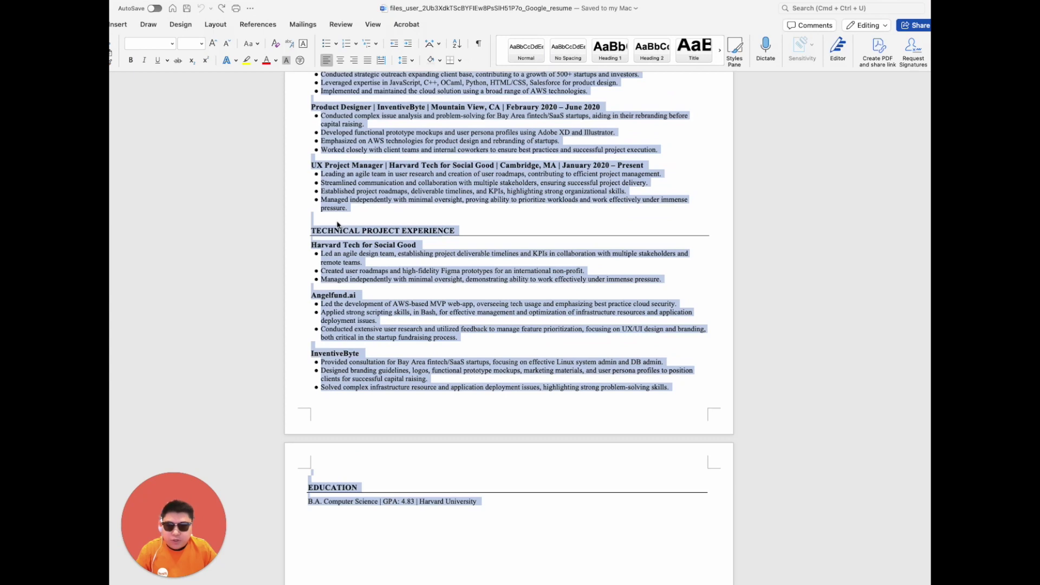
click(221, 8)
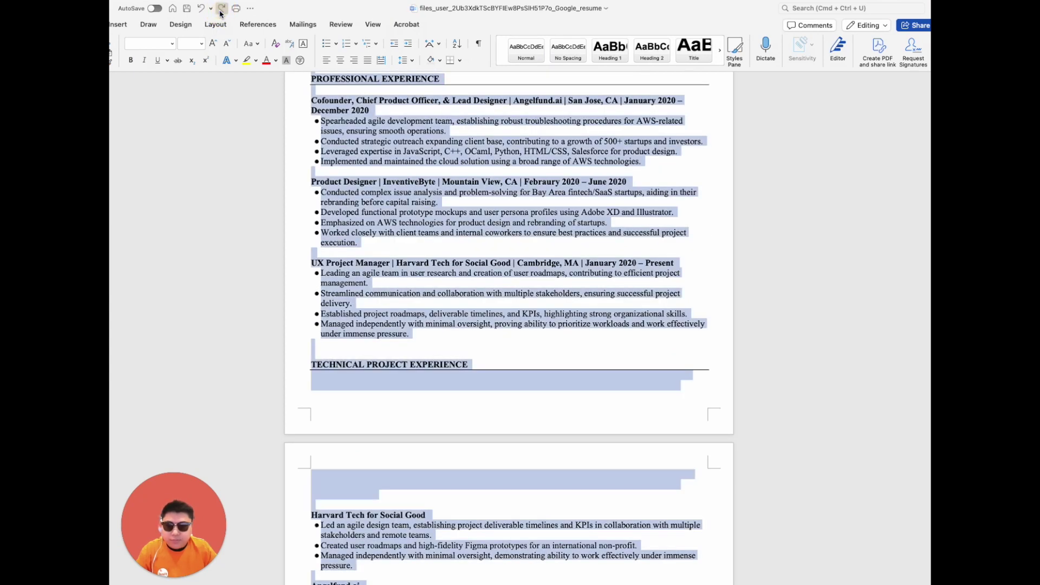
click(221, 9)
Download the Google cover letter from Final Round AI and open it in Word
scroll(309, 261, down, 4)
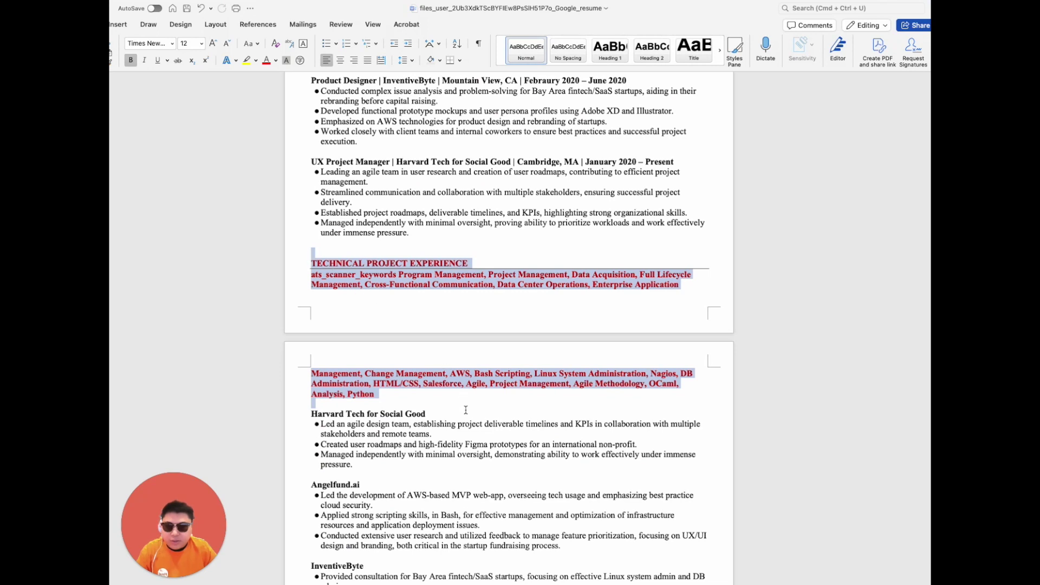
scroll(471, 389, down, 2)
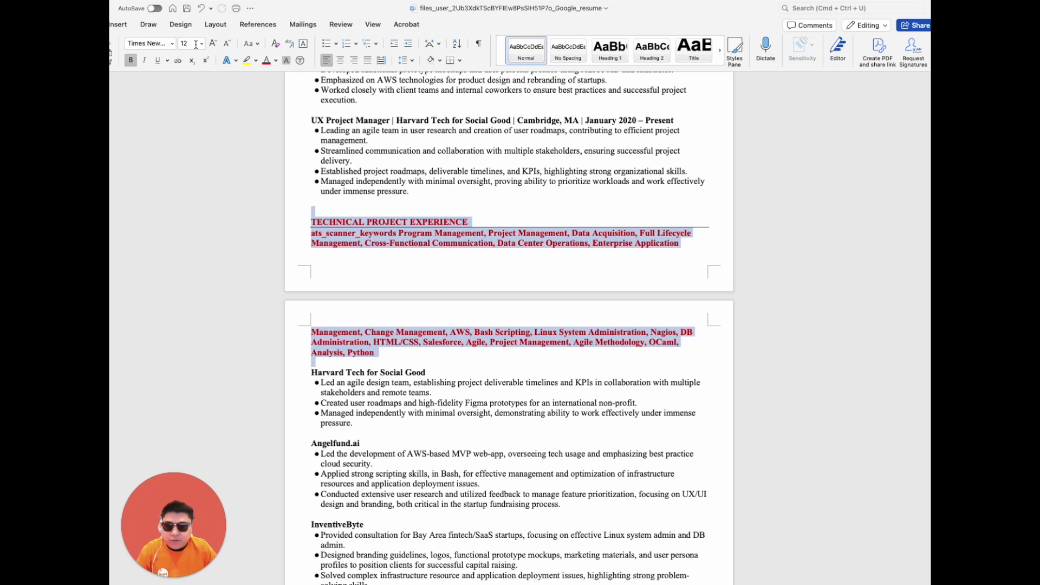
scroll(470, 245, down, 1)
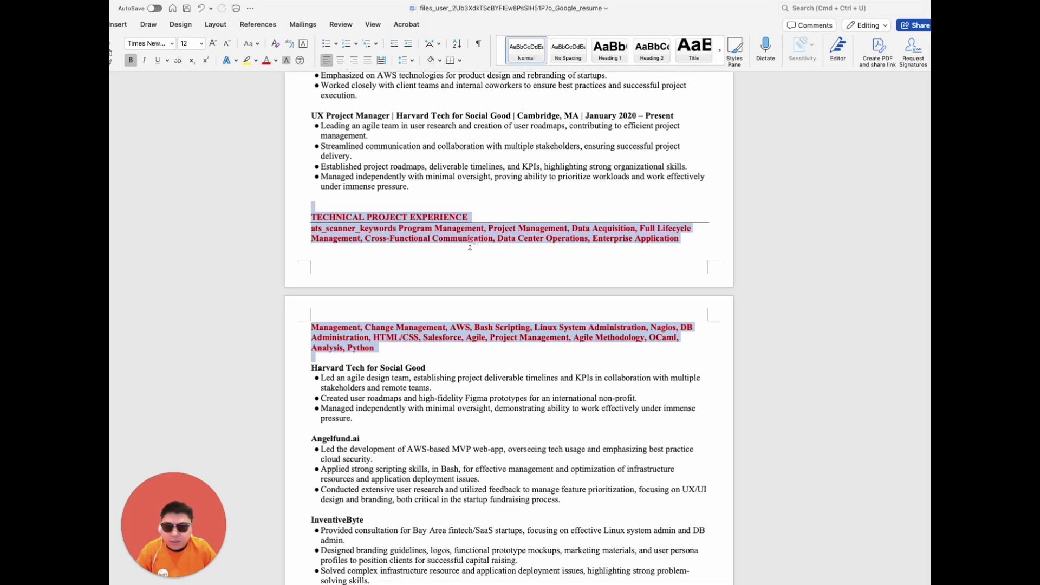
scroll(499, 274, down, 1)
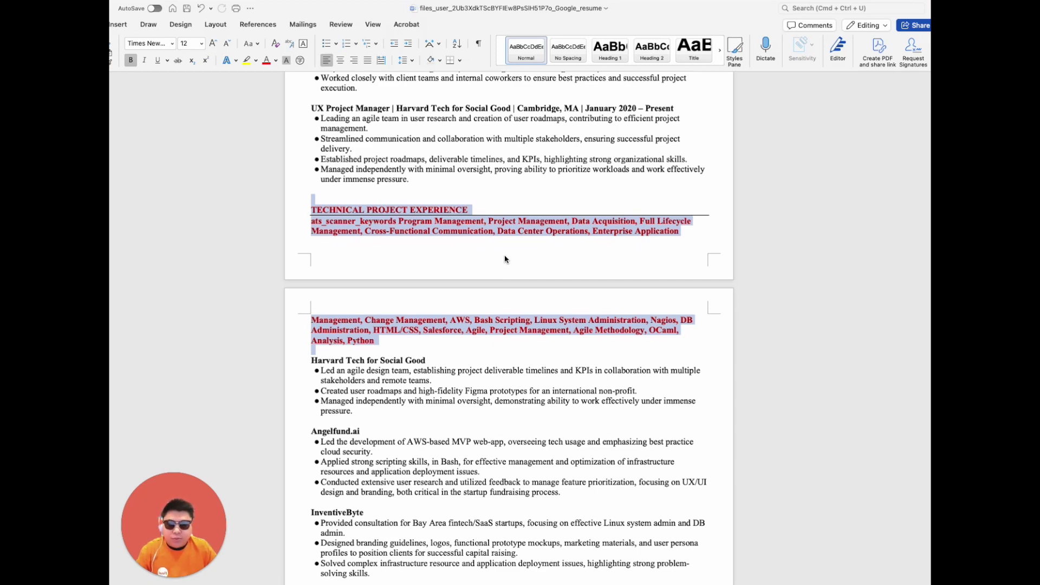
key(super+Tab)
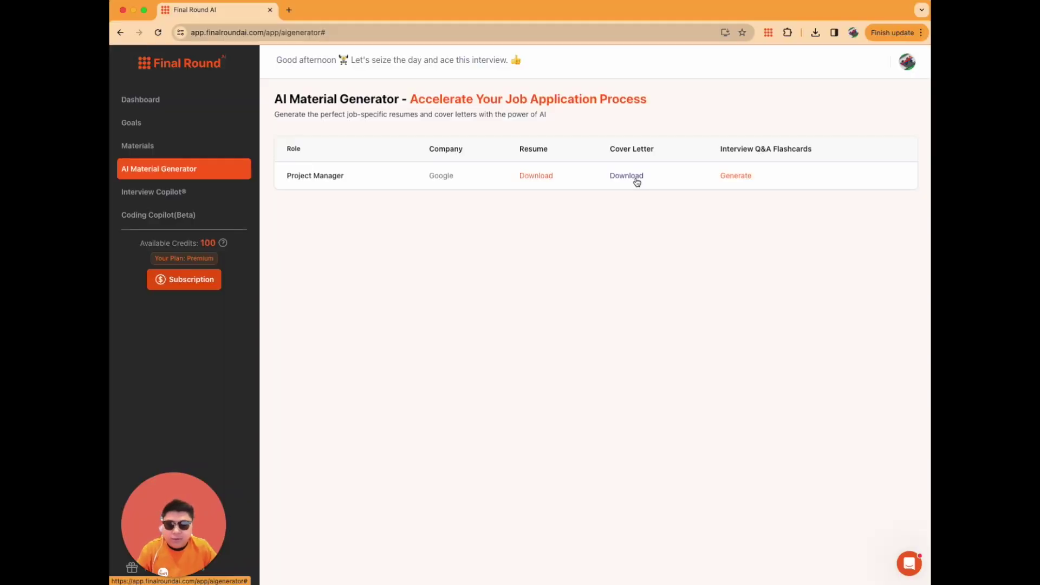
click(635, 178)
click(763, 82)
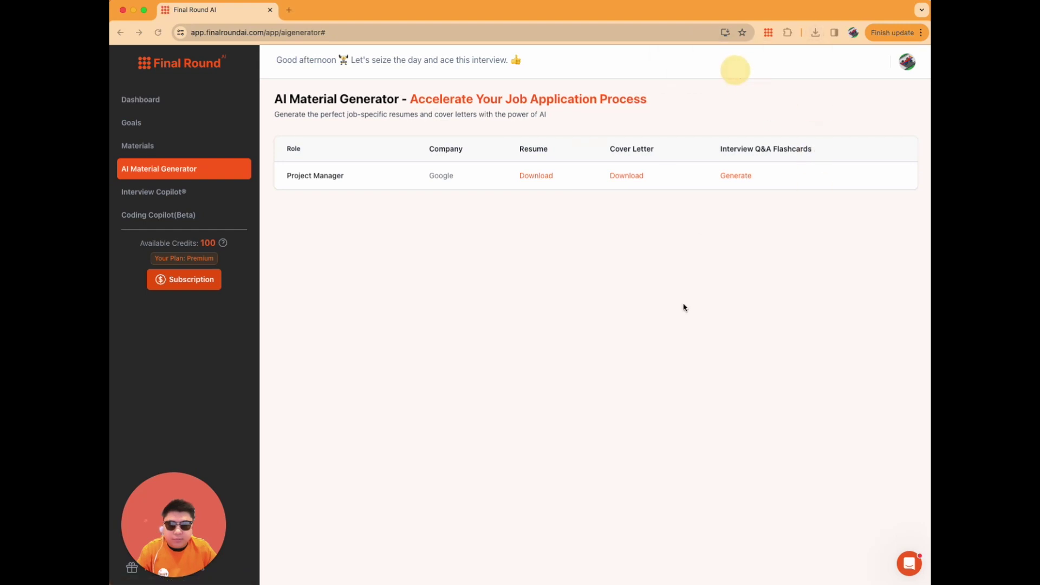
scroll(653, 282, down, 1)
Maximize the Word window and scroll through the Google Hiring Team cover letter
scroll(597, 267, down, 1)
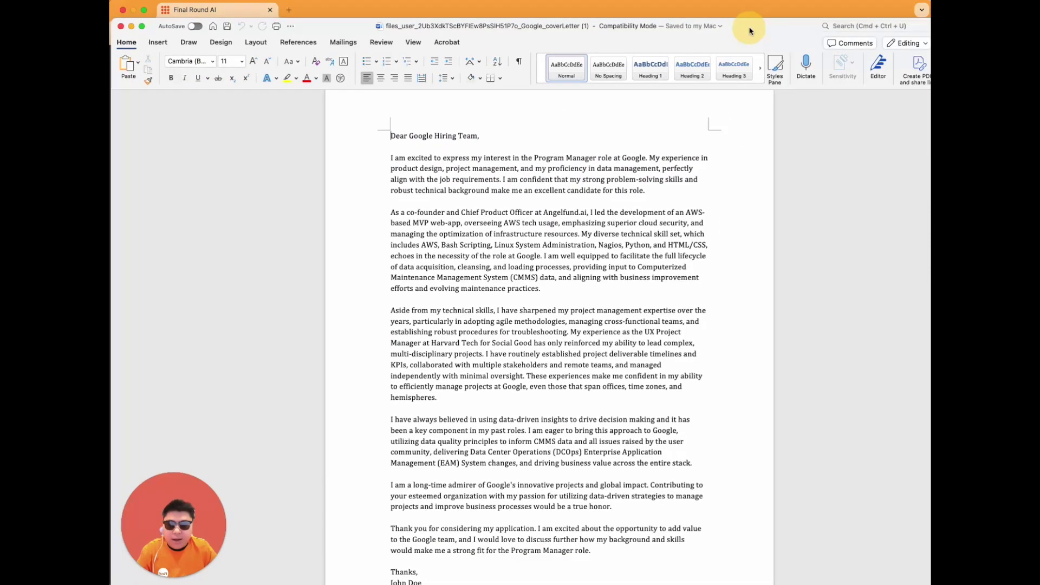
double_click(750, 28)
scroll(654, 293, down, 2)
scroll(653, 293, down, 2)
scroll(488, 243, up, 2)
scroll(362, 198, down, 2)
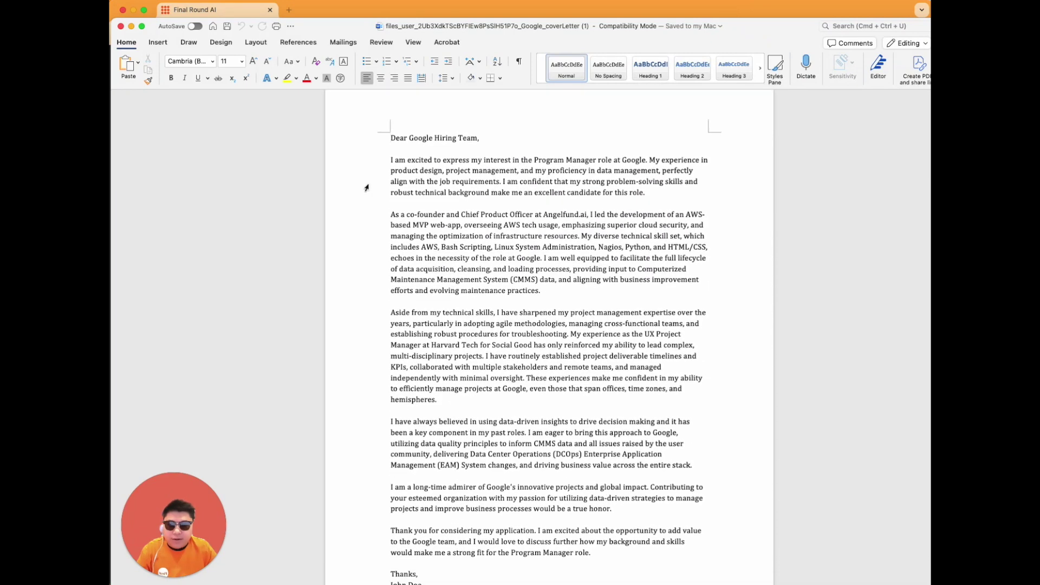
scroll(475, 234, up, 2)
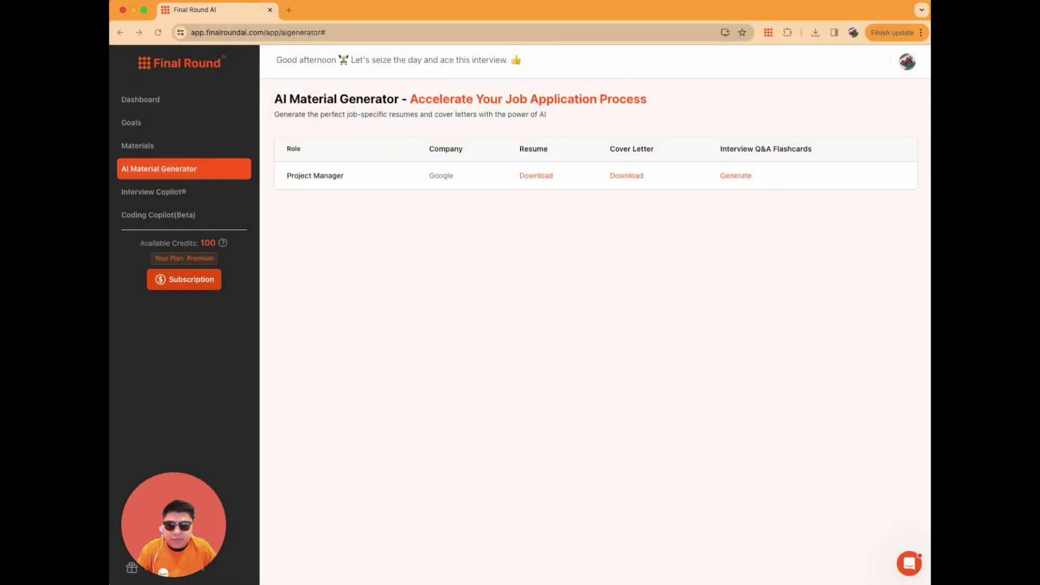
Confirm generation of Interview Q&A Flashcards for the Project Manager at Google row
click(740, 178)
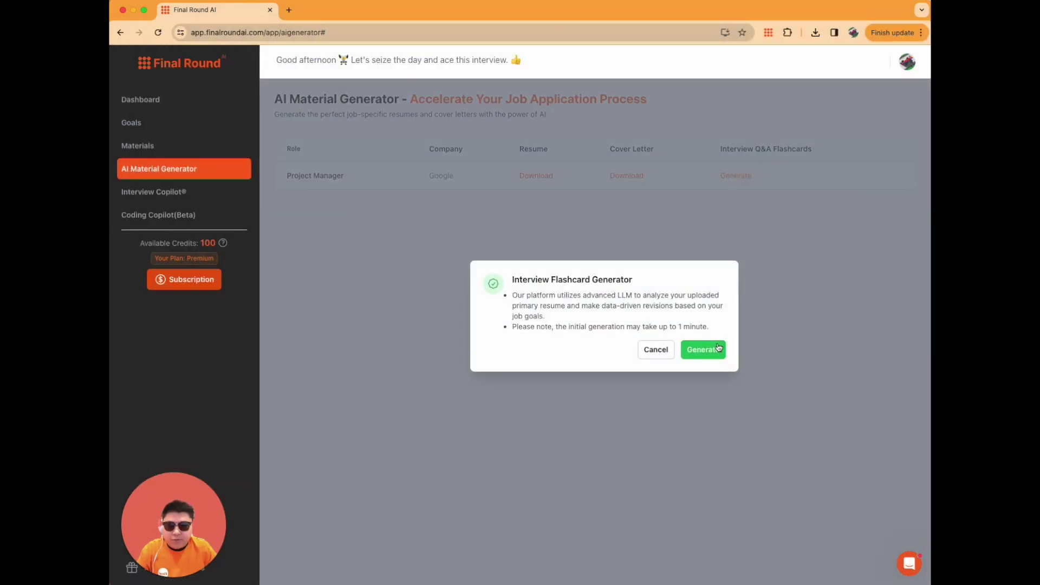
click(719, 347)
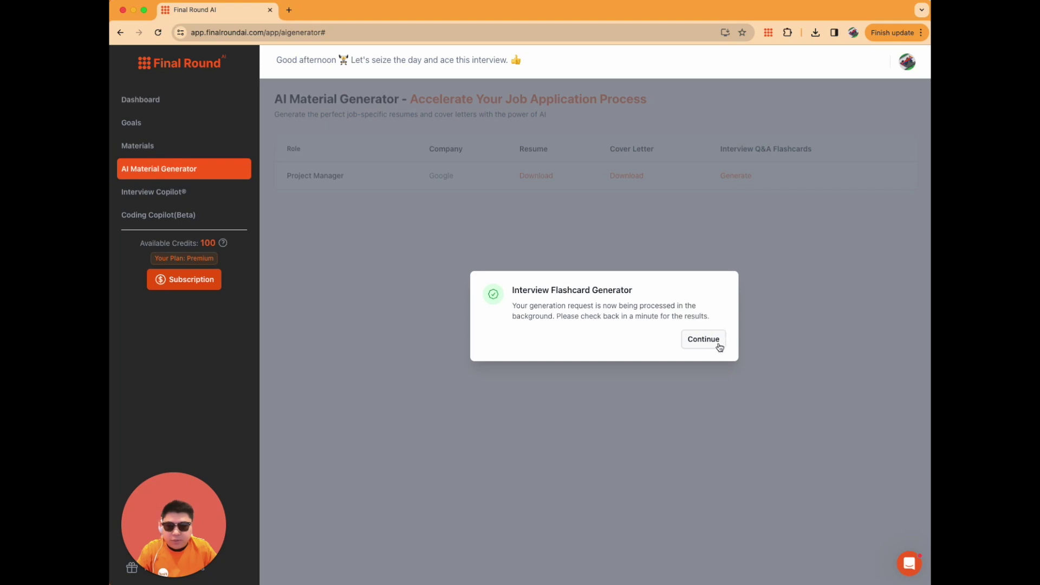
click(703, 340)
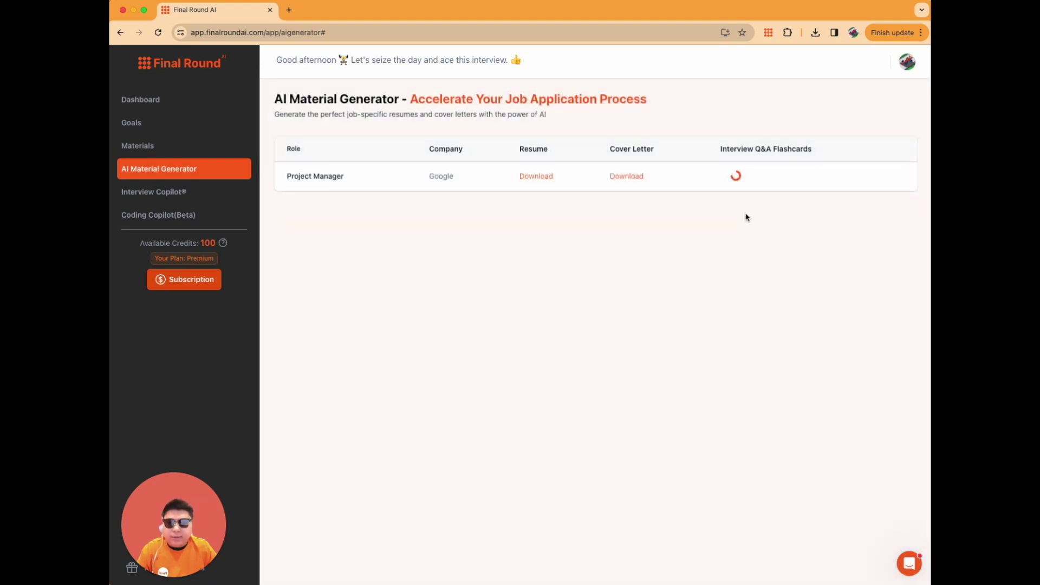